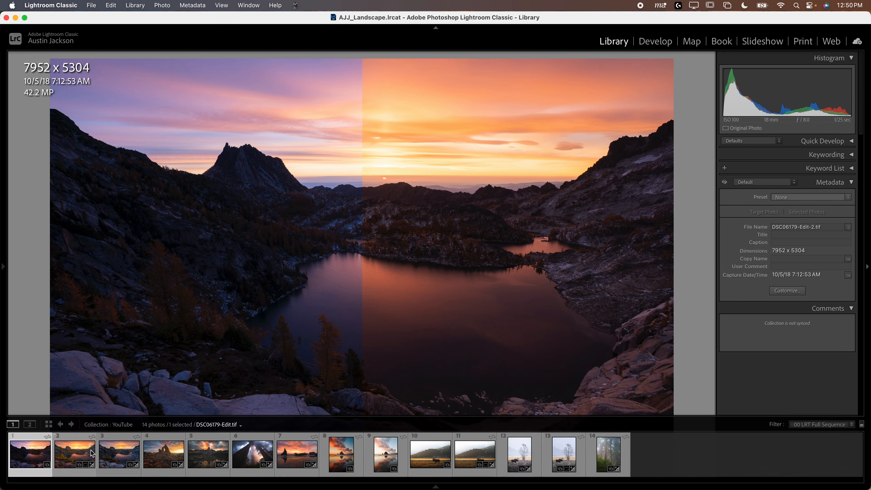
- Open DSC06179-Edit.tif in the Develop module and set its white balance to Temp -14 and Tint -22
{"action": "left_click", "coordinate": [76, 458]}
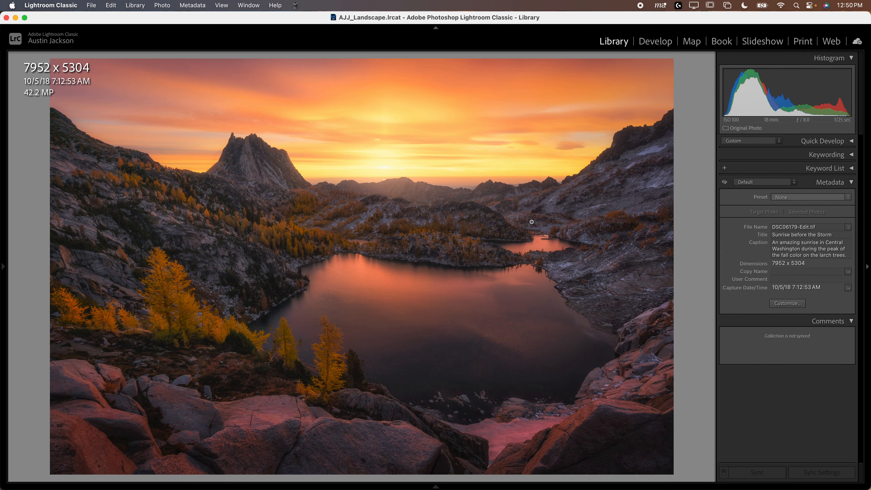
{"action": "left_click", "coordinate": [654, 41]}
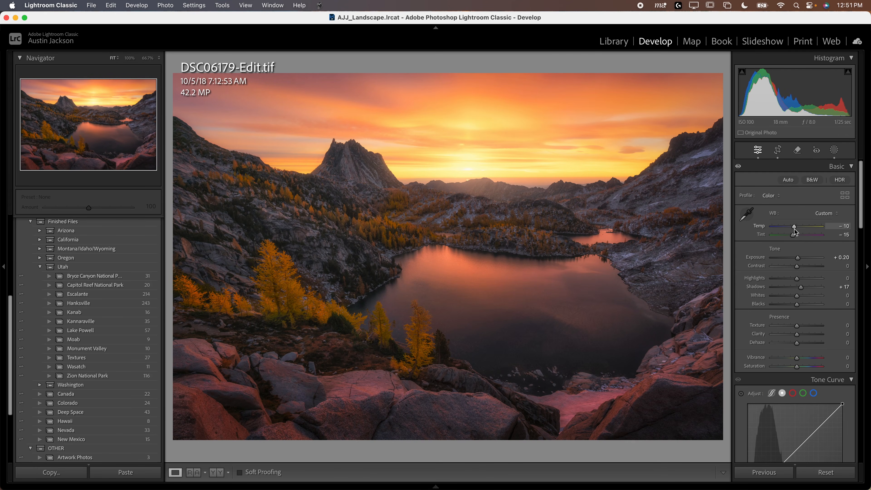
{"action": "left_click_drag", "start_coordinate": [795, 229], "coordinate": [791, 236]}
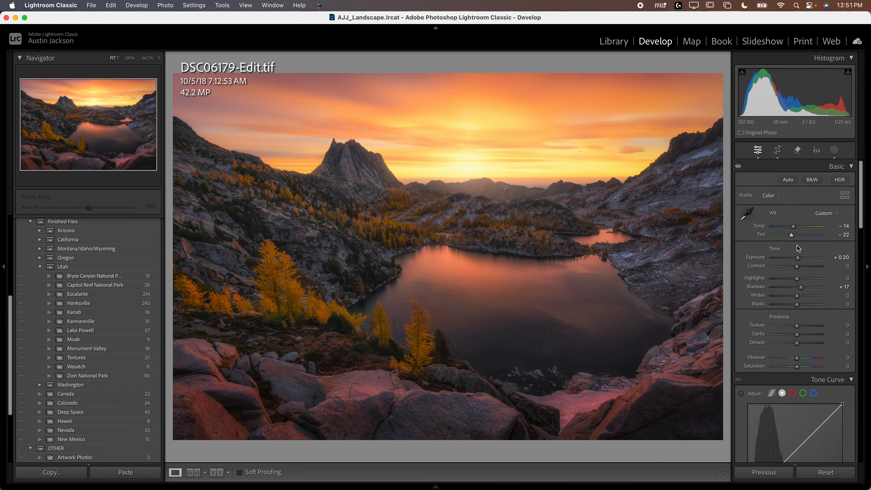
- Open the unedited lake photo DSC06179.dng for developing
{"action": "mouse_move", "coordinate": [325, 486]}
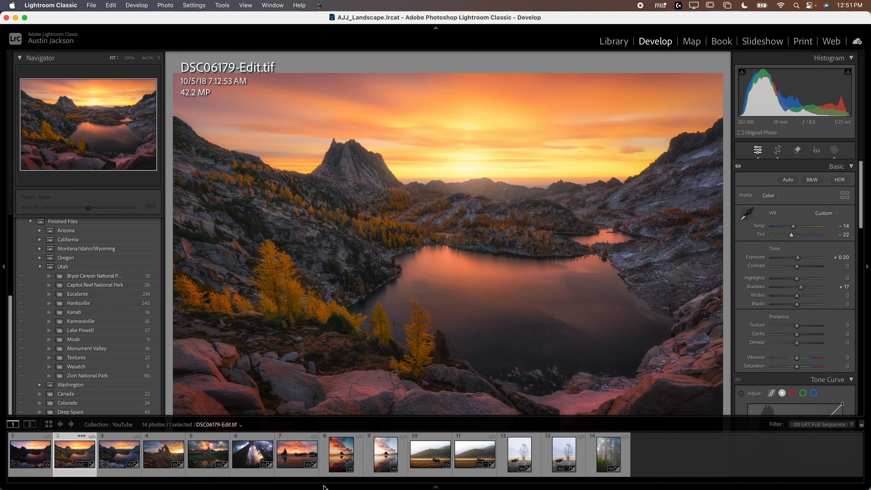
{"action": "left_click", "coordinate": [112, 458]}
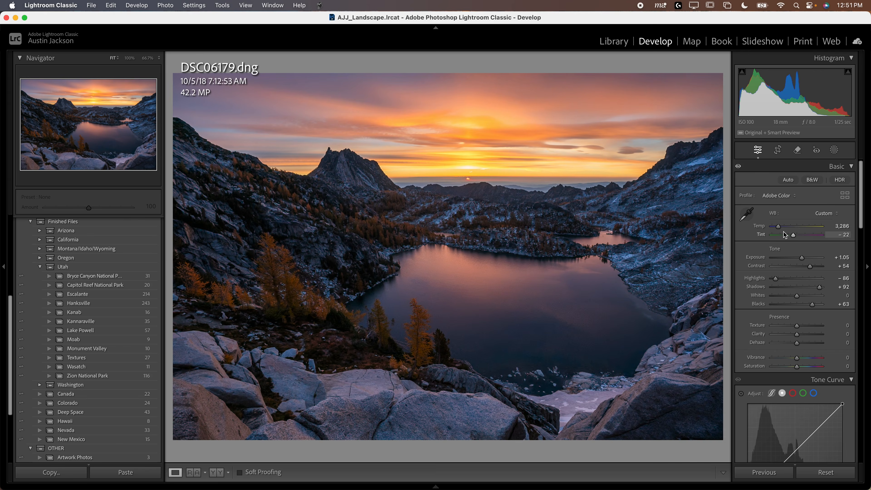
- Try a warmer white balance of Temp 5,455 and Tint +16, compare it by undoing and redoing, and undo it
{"action": "left_click_drag", "start_coordinate": [780, 229], "coordinate": [800, 239]}
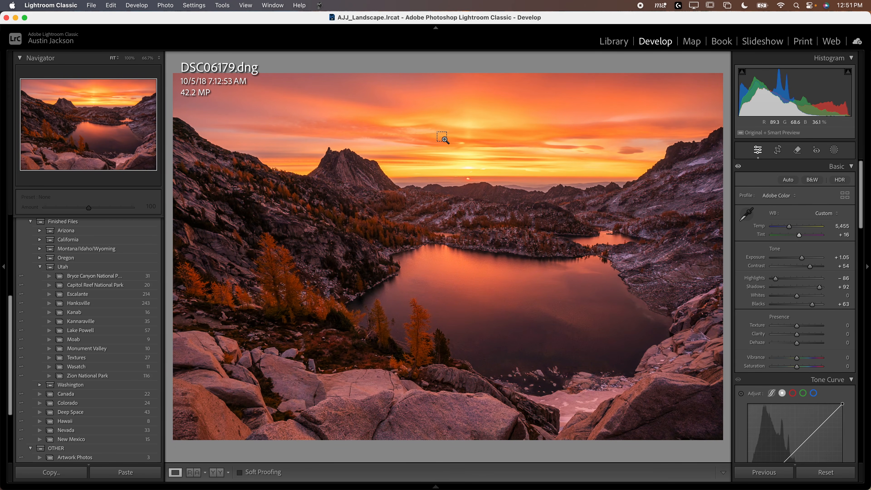
{"action": "key", "text": "super+z"}
{"action": "key", "text": "super+z"}
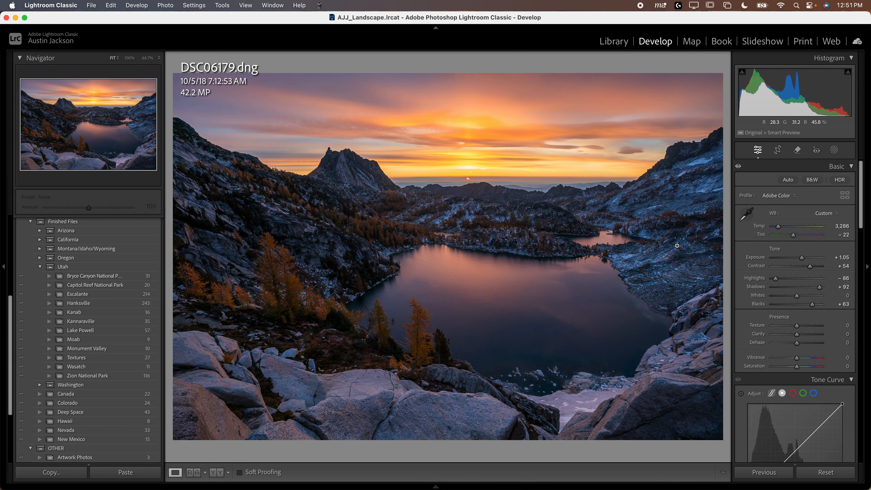
{"action": "key", "text": "super+shift+z"}
{"action": "key", "text": "super+shift+z"}
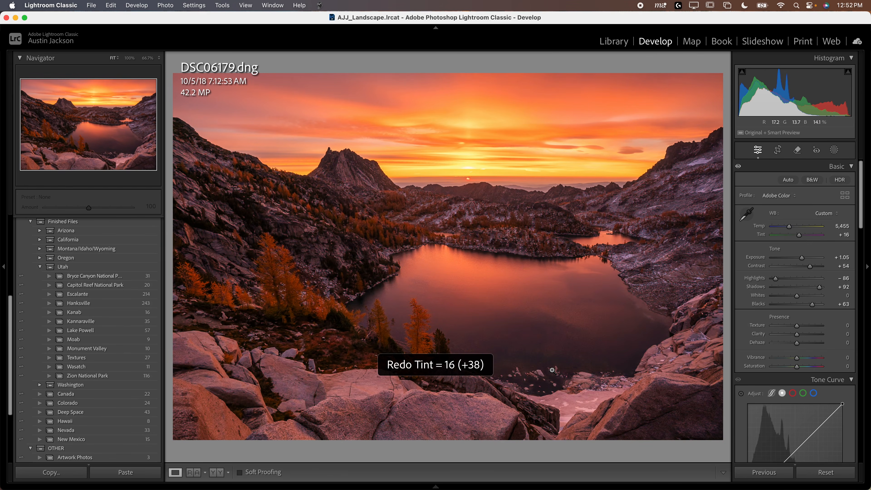
{"action": "key", "text": "super+z"}
{"action": "key", "text": "super+z"}
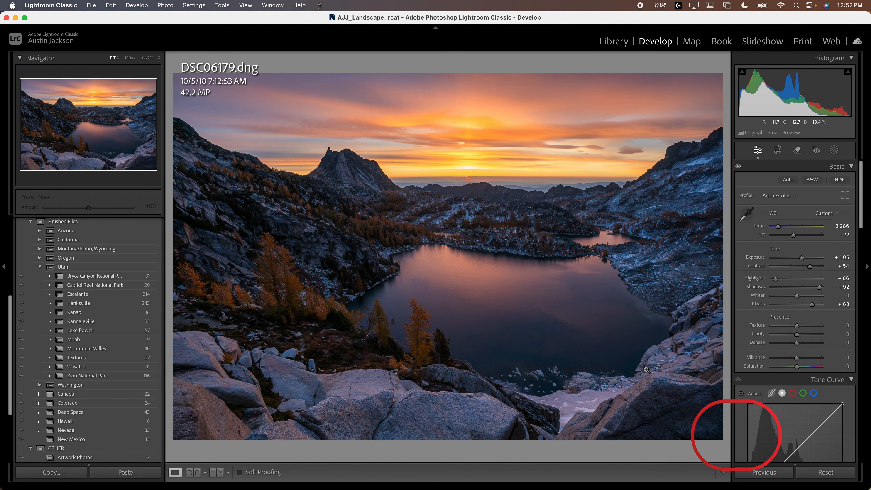
- Sample the foreground rock as target neutral with the White Balance Selector, check the whole photo, and undo the sampling
{"action": "left_click", "coordinate": [659, 394]}
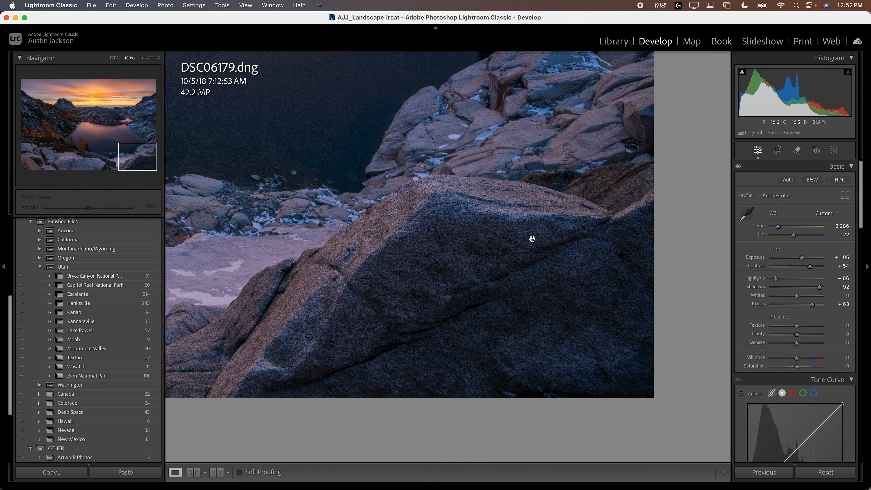
{"action": "left_click", "coordinate": [746, 214]}
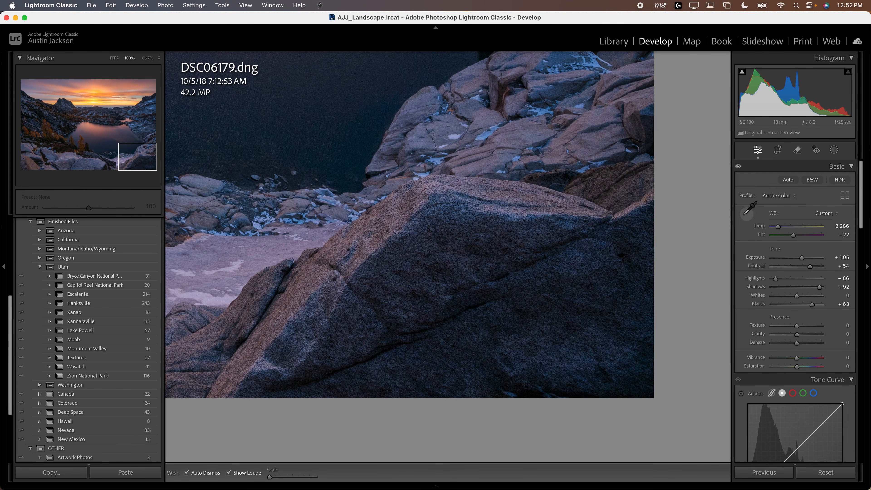
{"action": "left_click", "coordinate": [448, 255]}
{"action": "left_click", "coordinate": [534, 286]}
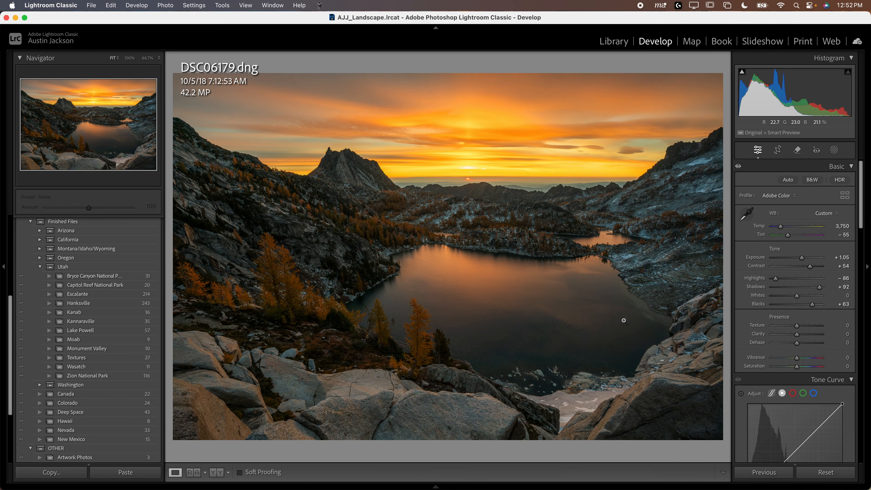
{"action": "key", "text": "super+z"}
- Set Temp to 4,009 while judging the foreground rock, and undo a further trial at 5,799
{"action": "left_click", "coordinate": [635, 295]}
{"action": "left_click_drag", "start_coordinate": [635, 296], "coordinate": [476, 231]}
{"action": "left_click_drag", "start_coordinate": [778, 226], "coordinate": [780, 227]}
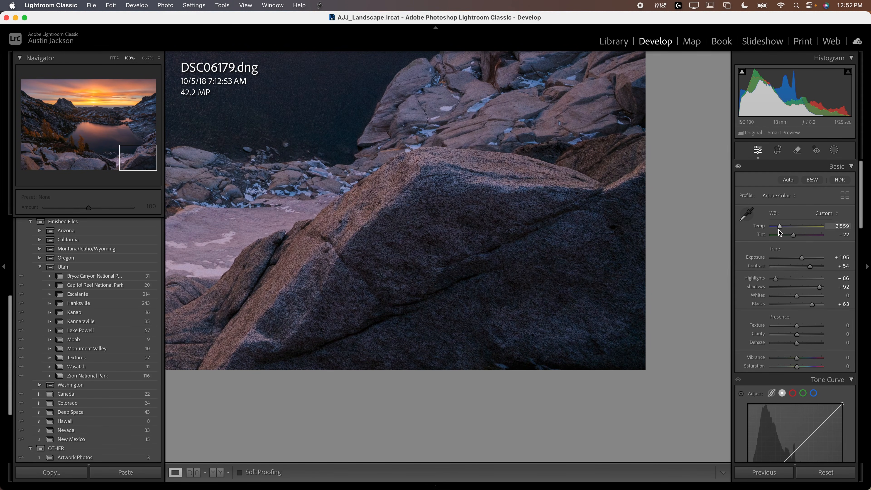
{"action": "left_click_drag", "start_coordinate": [781, 228], "coordinate": [783, 230]}
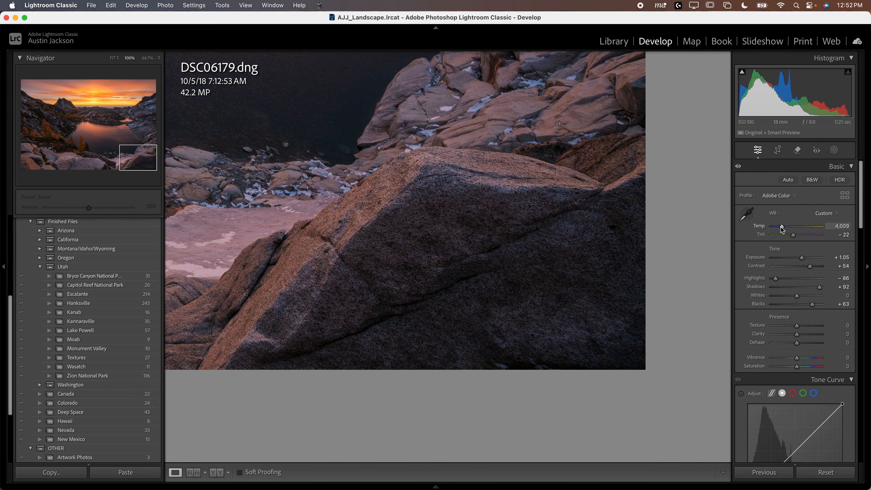
{"action": "left_click_drag", "start_coordinate": [782, 226], "coordinate": [791, 227]}
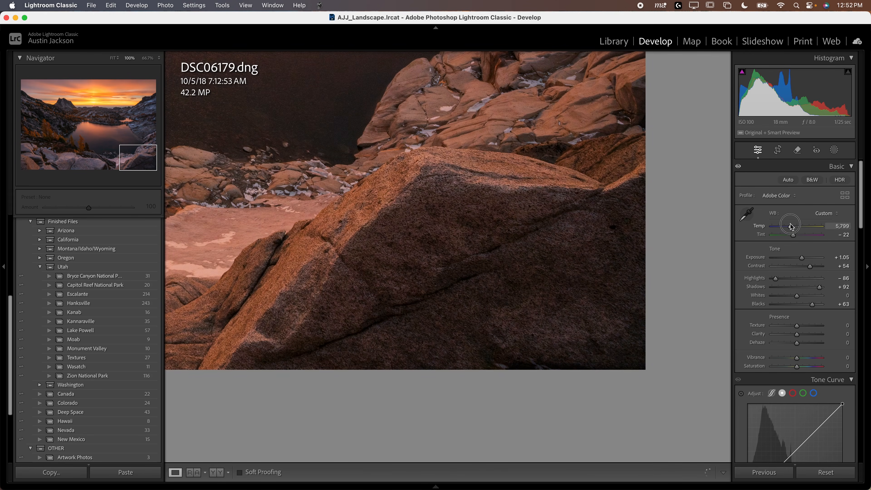
{"action": "key", "text": "super+z"}
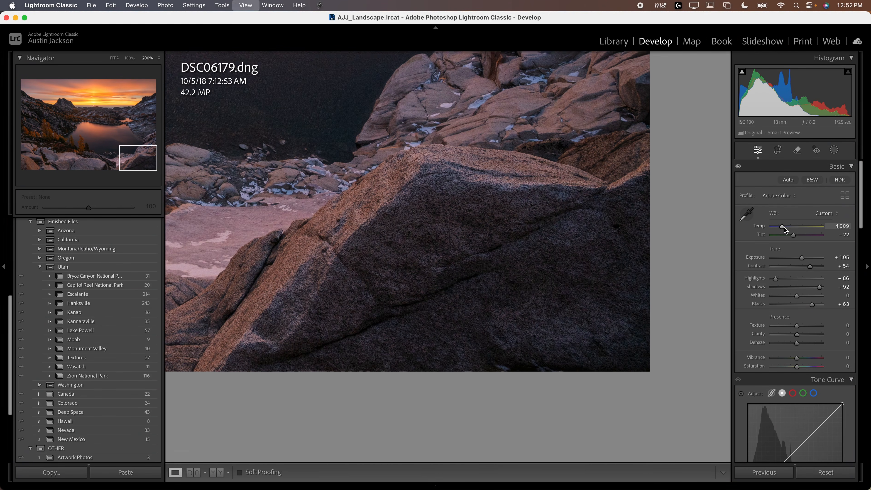
- Fine-tune the white balance on the rock's shadowed face to Tint -33 and Temp 4,114, and view the whole photo
{"action": "key", "text": "super+equal"}
{"action": "key", "text": "super+minus"}
{"action": "left_click_drag", "start_coordinate": [597, 222], "coordinate": [424, 215]}
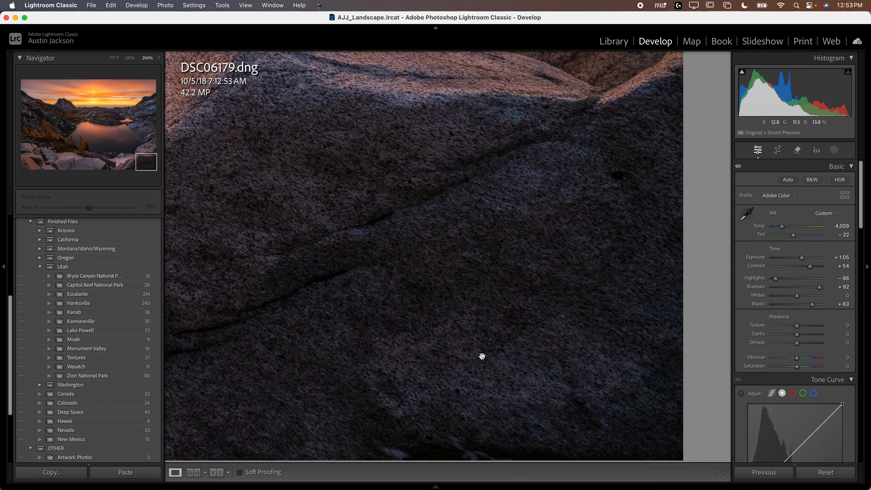
{"action": "left_click_drag", "start_coordinate": [793, 236], "coordinate": [792, 237]}
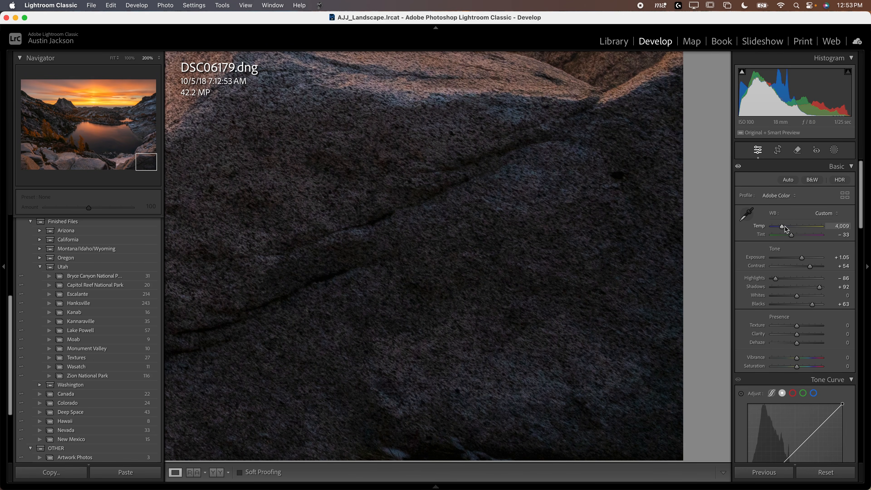
{"action": "left_click_drag", "start_coordinate": [782, 229], "coordinate": [782, 228]}
{"action": "left_click", "coordinate": [516, 241]}
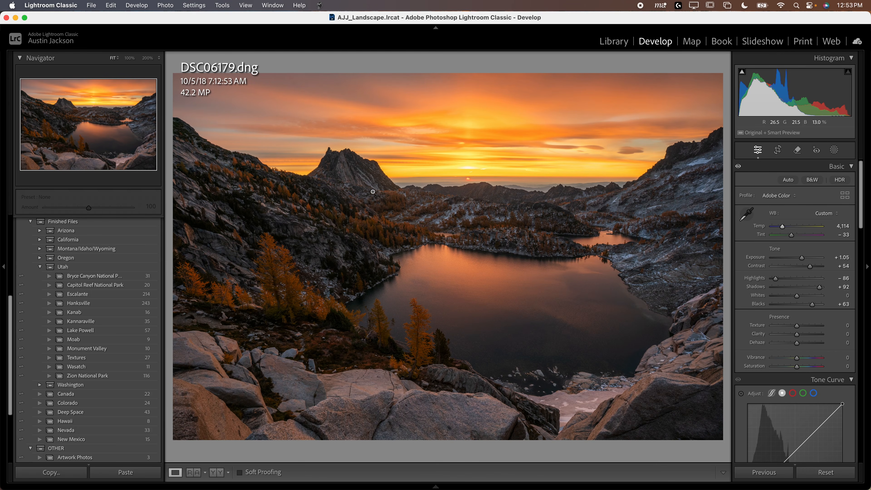
{"action": "left_click_drag", "start_coordinate": [402, 352], "coordinate": [476, 213]}
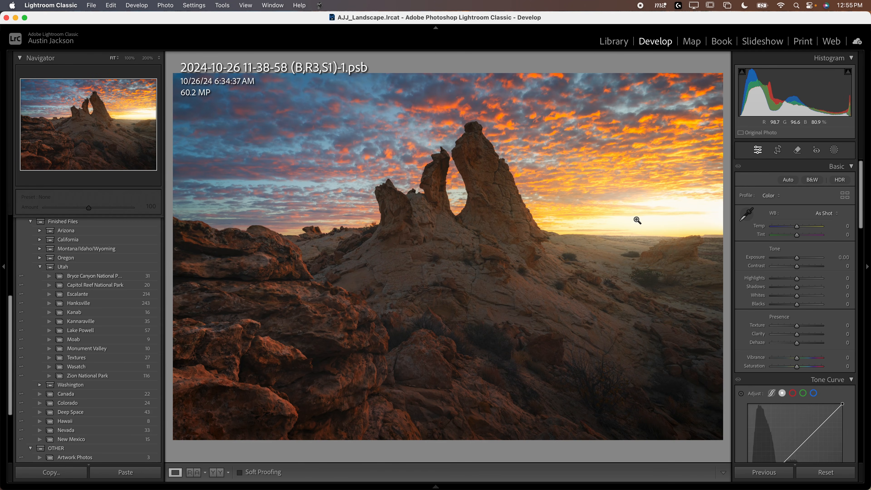
- Try Highlights at -100 and Shadows at +100 on the desert rock spires photo, and reset both to 0
{"action": "left_click_drag", "start_coordinate": [797, 278], "coordinate": [740, 286]}
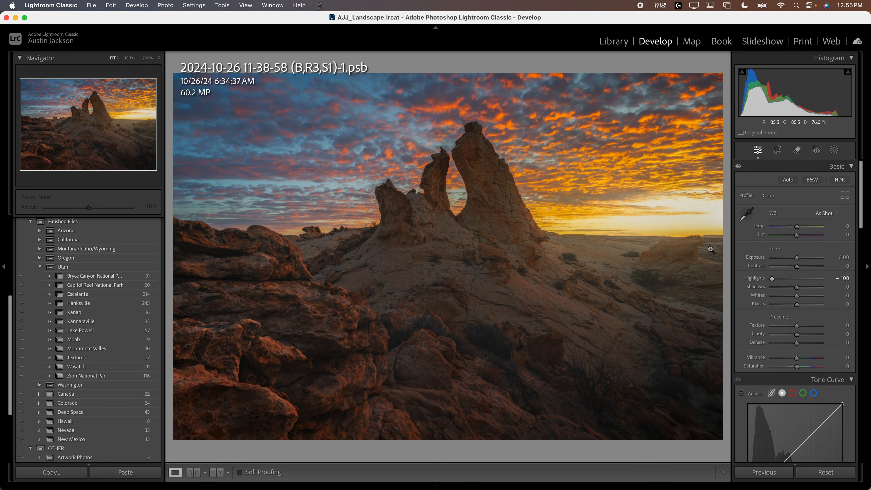
{"action": "left_click_drag", "start_coordinate": [796, 287], "coordinate": [845, 291]}
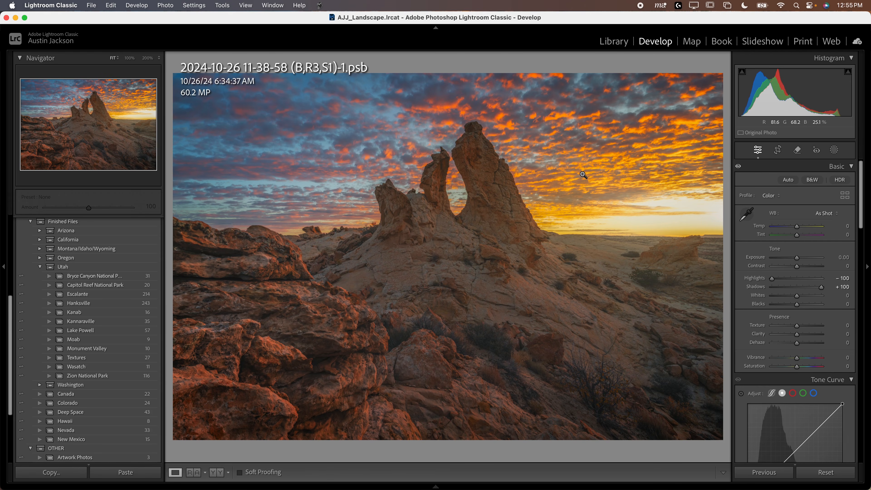
{"action": "double_click", "coordinate": [774, 280]}
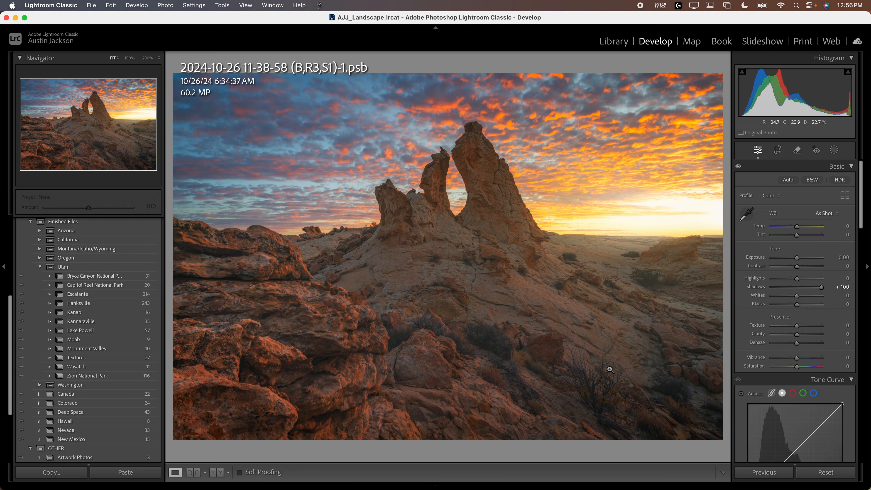
{"action": "left_click_drag", "start_coordinate": [822, 287], "coordinate": [797, 294]}
{"action": "double_click", "coordinate": [820, 287]}
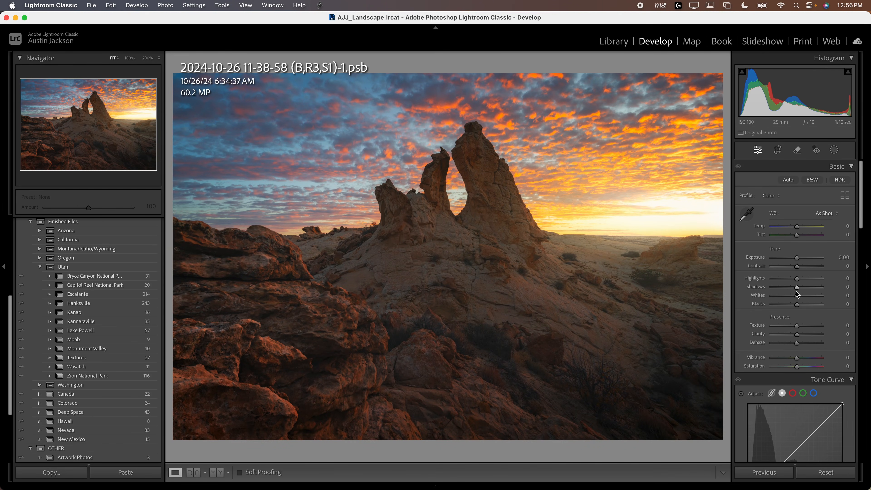
- Lower Shadows to -52, try lifting the tone curve's black point to output 5 and 8, and return the point to 0
{"action": "left_click_drag", "start_coordinate": [798, 290], "coordinate": [785, 290]}
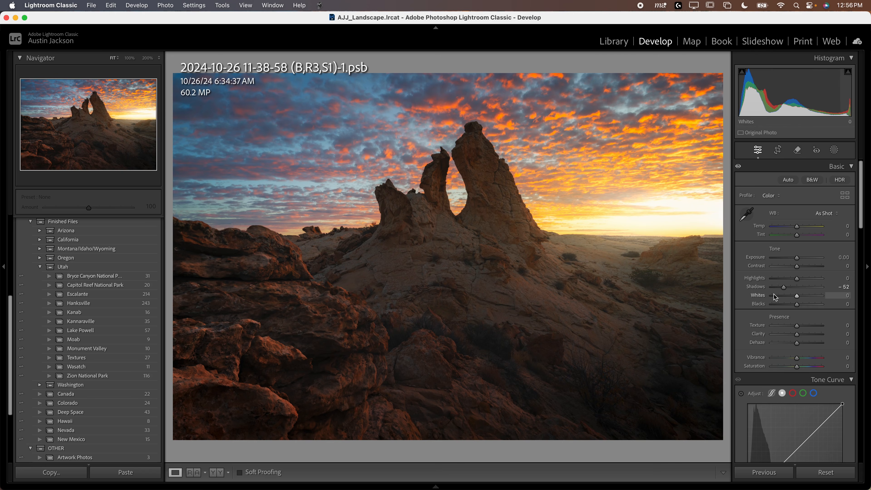
{"action": "scroll", "coordinate": [754, 411], "scroll_direction": "down", "scroll_amount": 5}
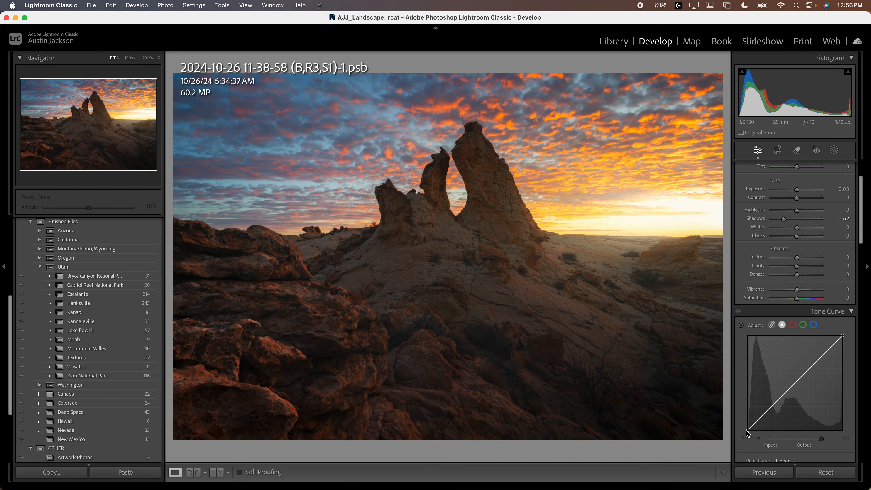
{"action": "mouse_move", "coordinate": [748, 429]}
{"action": "left_mouse_down"}
{"action": "mouse_move", "coordinate": [740, 421]}
{"action": "mouse_move", "coordinate": [733, 445]}
{"action": "mouse_move", "coordinate": [733, 432]}
{"action": "left_mouse_up"}
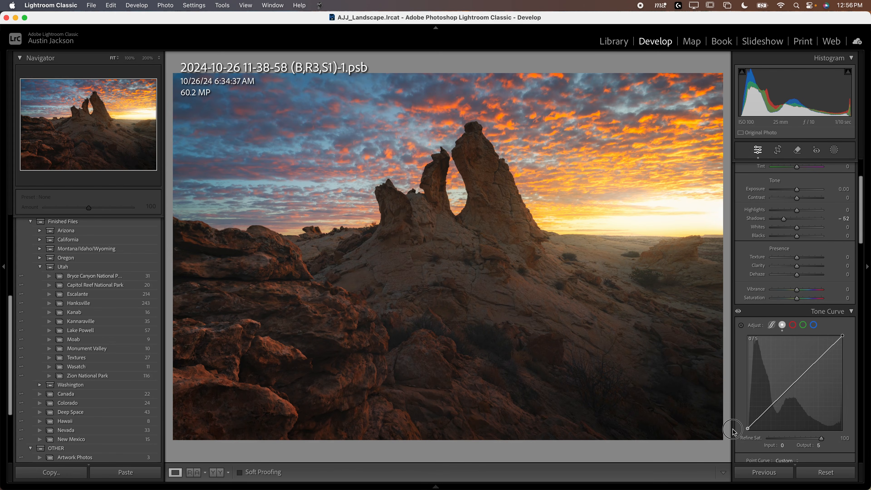
{"action": "left_click_drag", "start_coordinate": [732, 431], "coordinate": [733, 431]}
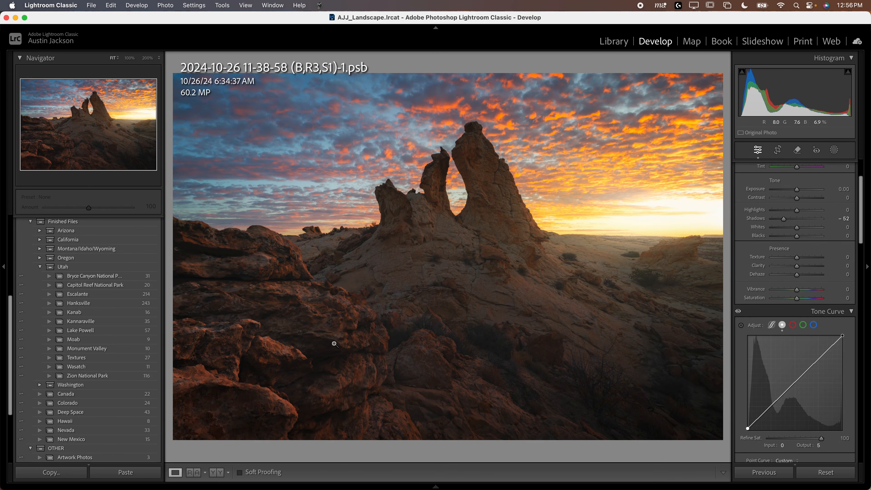
{"action": "mouse_move", "coordinate": [748, 427]}
{"action": "left_mouse_down"}
{"action": "mouse_move", "coordinate": [740, 443]}
{"action": "mouse_move", "coordinate": [737, 429]}
{"action": "left_mouse_up"}
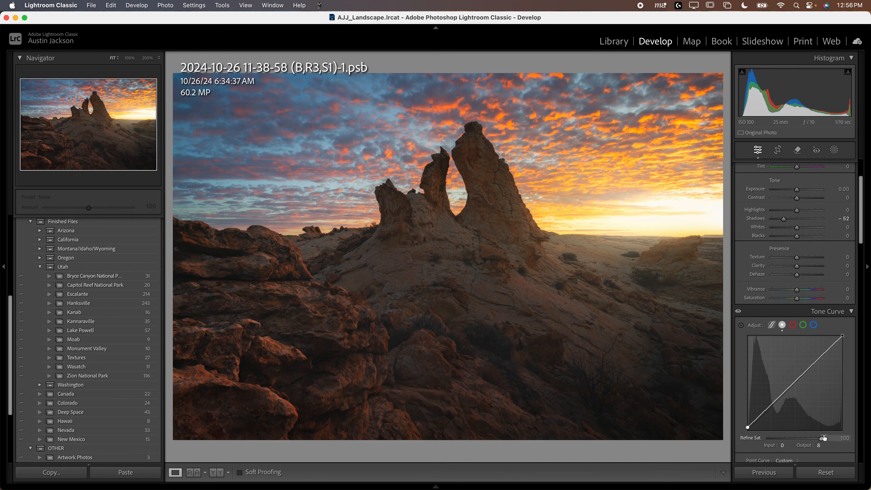
{"action": "left_click_drag", "start_coordinate": [748, 427], "coordinate": [748, 434]}
- Set Shadows to -31 on the desert photo and undo a trial at +100
{"action": "scroll", "coordinate": [774, 252], "scroll_direction": "up", "scroll_amount": 1}
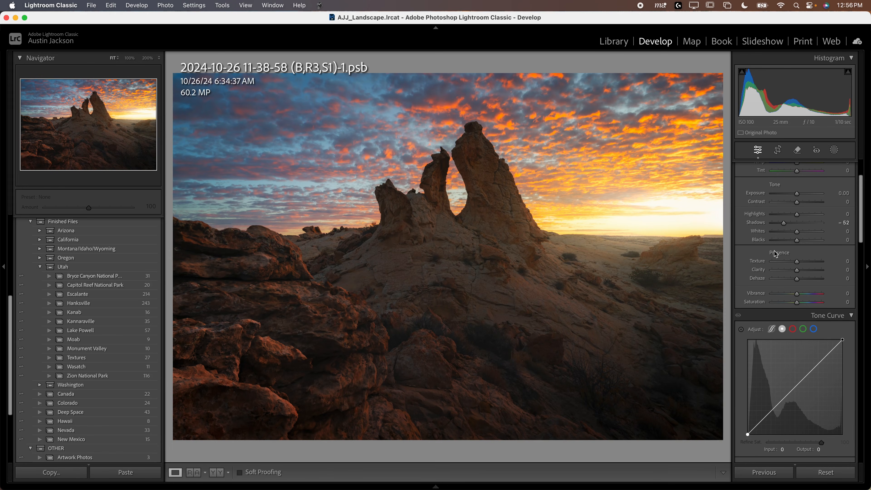
{"action": "left_click_drag", "start_coordinate": [784, 226], "coordinate": [790, 226]}
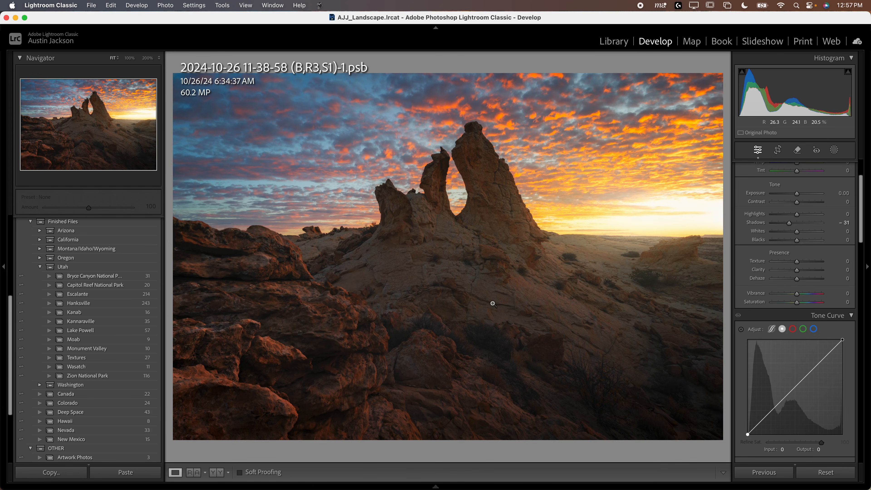
{"action": "left_click_drag", "start_coordinate": [790, 227], "coordinate": [869, 223]}
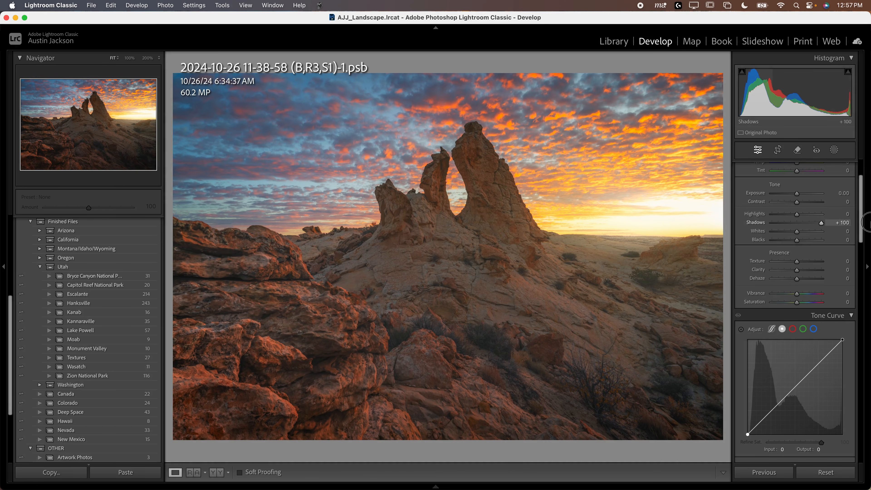
{"action": "key", "text": "super+z"}
- Open the mountain lake photo DSC06070-Edit.psb and set its Shadows to -43
{"action": "mouse_move", "coordinate": [343, 488]}
{"action": "left_click", "coordinate": [208, 450]}
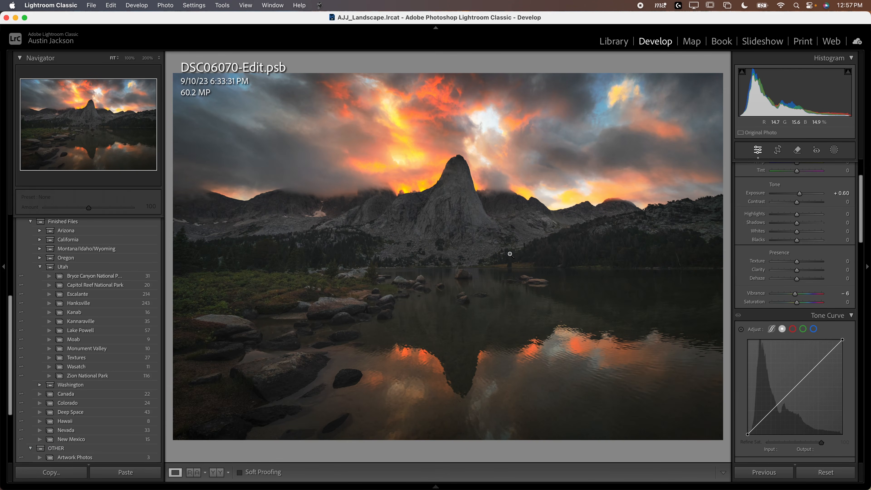
{"action": "left_click_drag", "start_coordinate": [797, 223], "coordinate": [786, 225]}
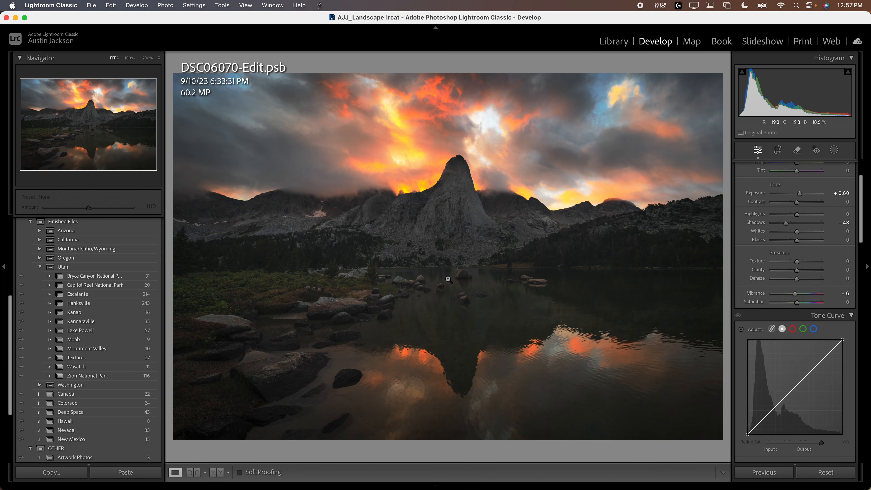
{"action": "left_click", "coordinate": [741, 331]}
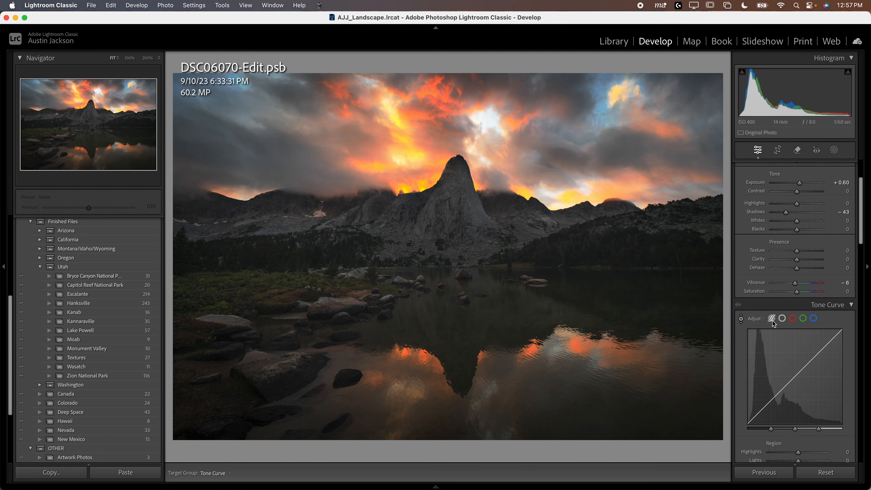
{"action": "left_click", "coordinate": [741, 320]}
{"action": "left_click", "coordinate": [741, 320]}
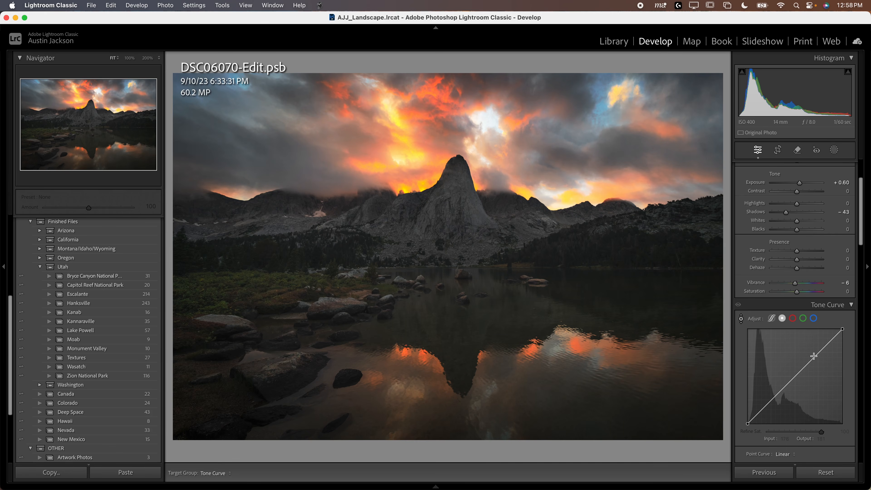
{"action": "left_click", "coordinate": [826, 345]}
{"action": "left_click", "coordinate": [741, 318]}
- Try Contrast +17, Highlights -100, Shadows +100, Whites -47 and Blacks +35 on the mountain lake photo
{"action": "left_click_drag", "start_coordinate": [786, 212], "coordinate": [870, 211]}
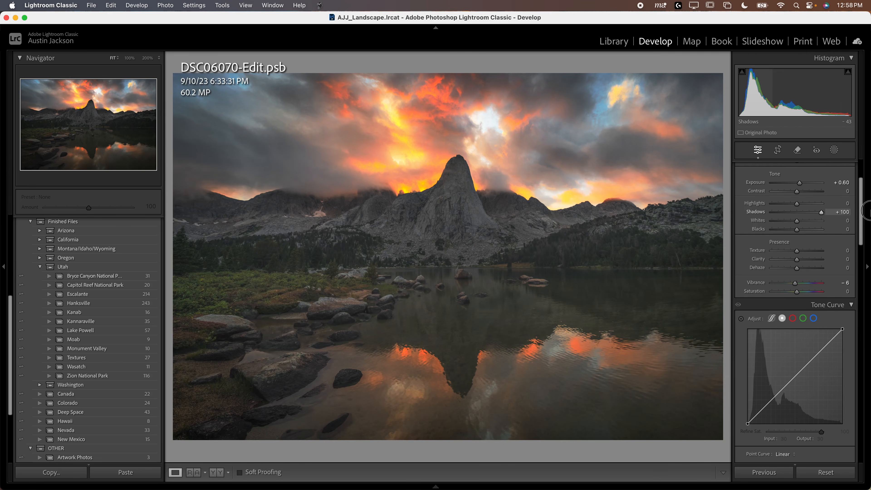
{"action": "mouse_move", "coordinate": [797, 207]}
{"action": "left_mouse_down"}
{"action": "mouse_move", "coordinate": [769, 208]}
{"action": "mouse_move", "coordinate": [801, 198]}
{"action": "left_mouse_up"}
{"action": "scroll", "coordinate": [797, 206], "scroll_direction": "up", "scroll_amount": 1}
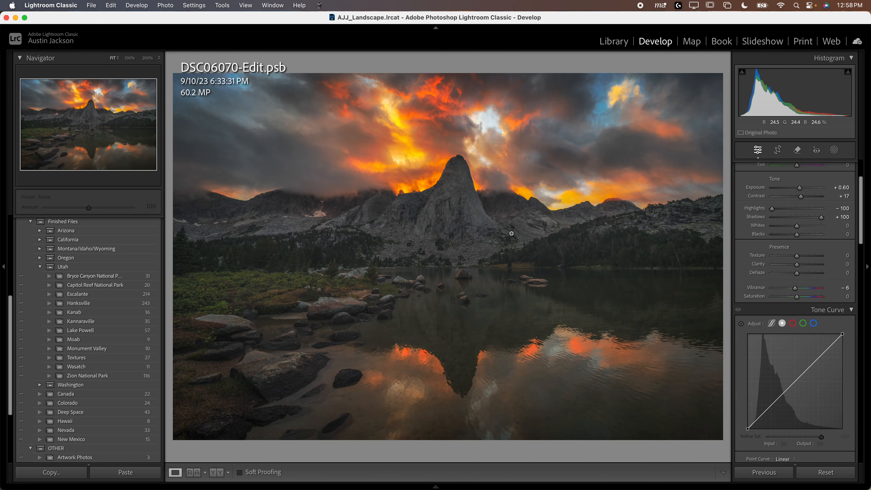
{"action": "mouse_move", "coordinate": [797, 234]}
{"action": "left_mouse_down"}
{"action": "mouse_move", "coordinate": [805, 234]}
{"action": "mouse_move", "coordinate": [802, 226]}
{"action": "mouse_move", "coordinate": [786, 226]}
{"action": "left_mouse_up"}
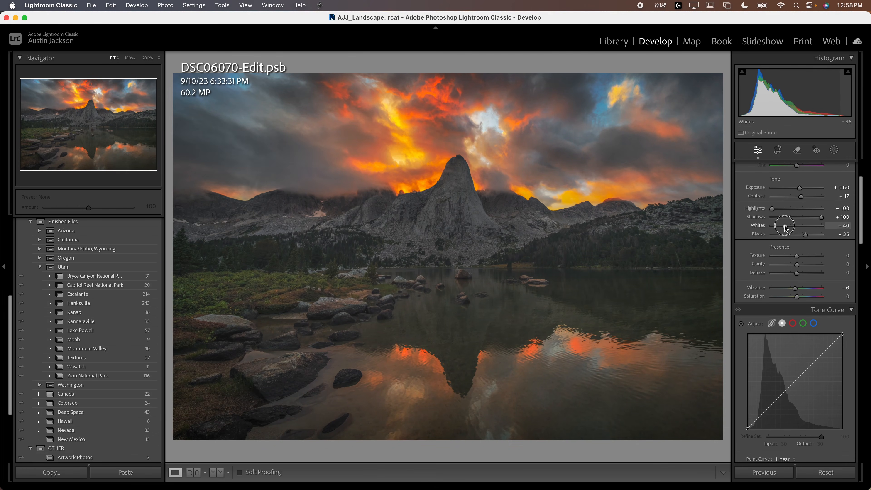
- Undo the trial tone adjustments on the mountain lake photo, including the earlier Shadows change
{"action": "left_click", "coordinate": [742, 323]}
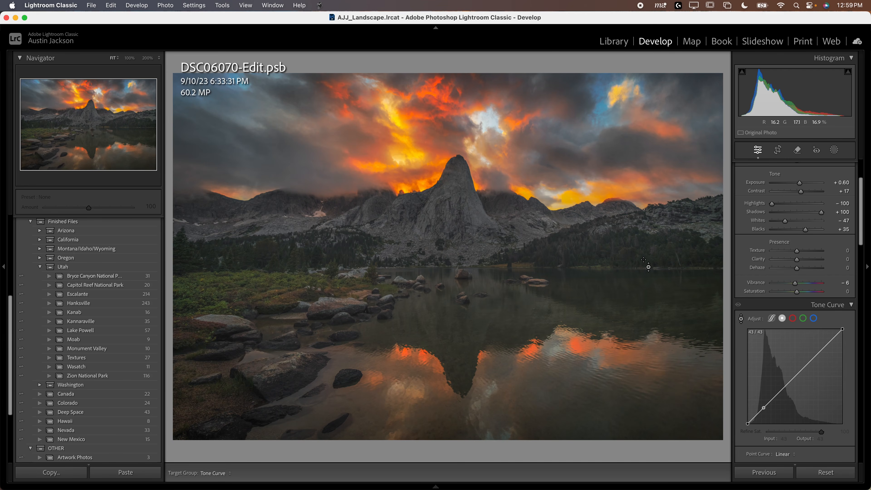
{"action": "key", "text": "super+z"}
{"action": "key", "text": "super+z"}
{"action": "key", "text": "super+z"}
{"action": "key", "text": "super+z"}
{"action": "key", "text": "super+z"}
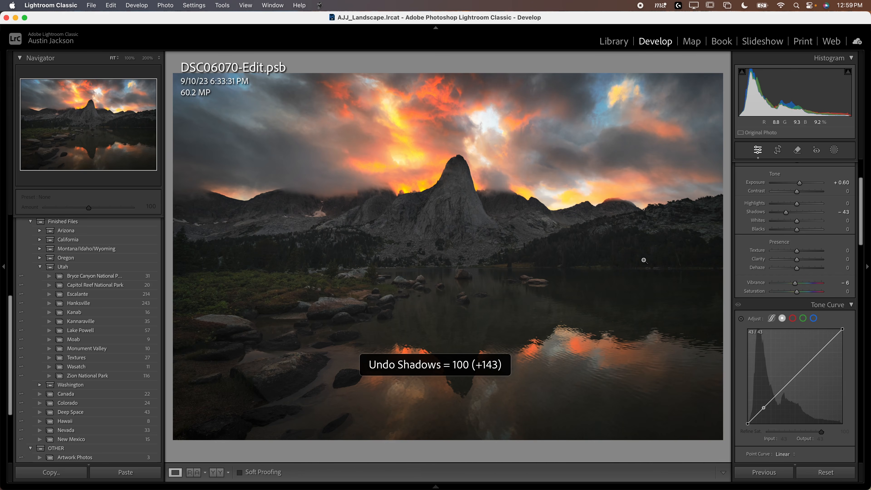
{"action": "key", "text": "super+z"}
- Open the redwood forest photo DSC05801-1.psb and try Contrast +100, Shadows +100 and Highlights -48
{"action": "mouse_move", "coordinate": [247, 483]}
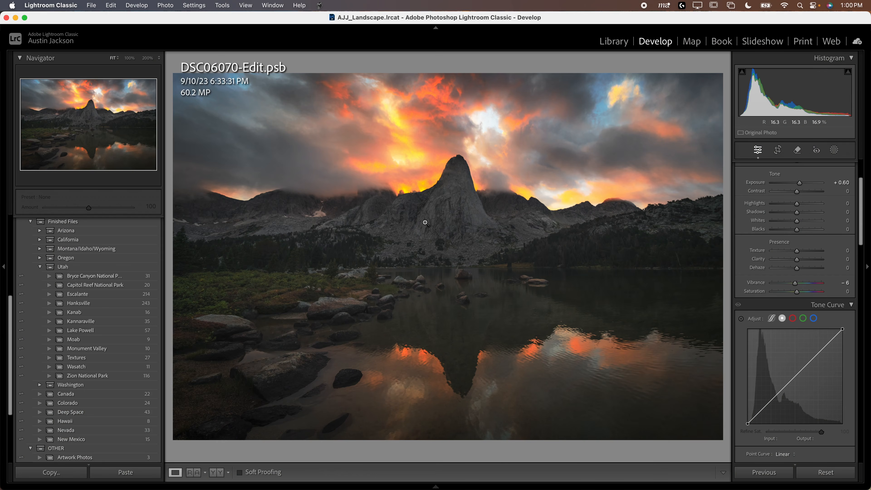
{"action": "left_click", "coordinate": [253, 455]}
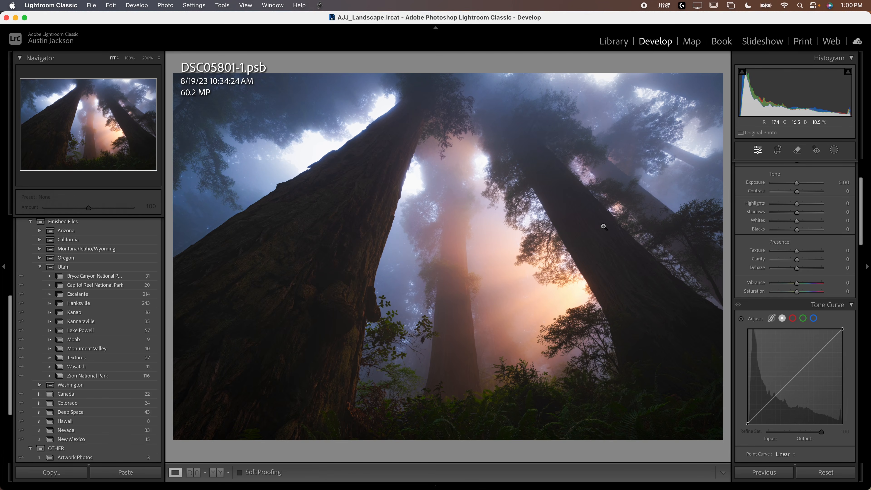
{"action": "left_click_drag", "start_coordinate": [797, 191], "coordinate": [823, 193]}
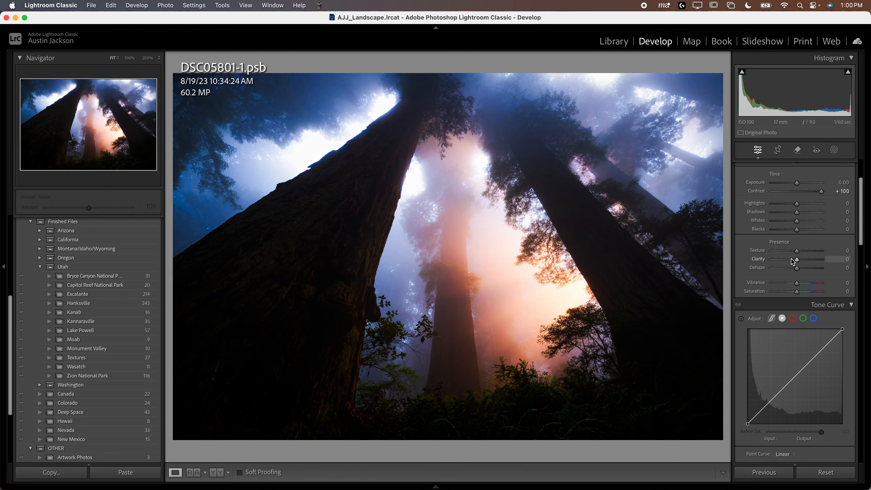
{"action": "left_click_drag", "start_coordinate": [812, 216], "coordinate": [786, 206]}
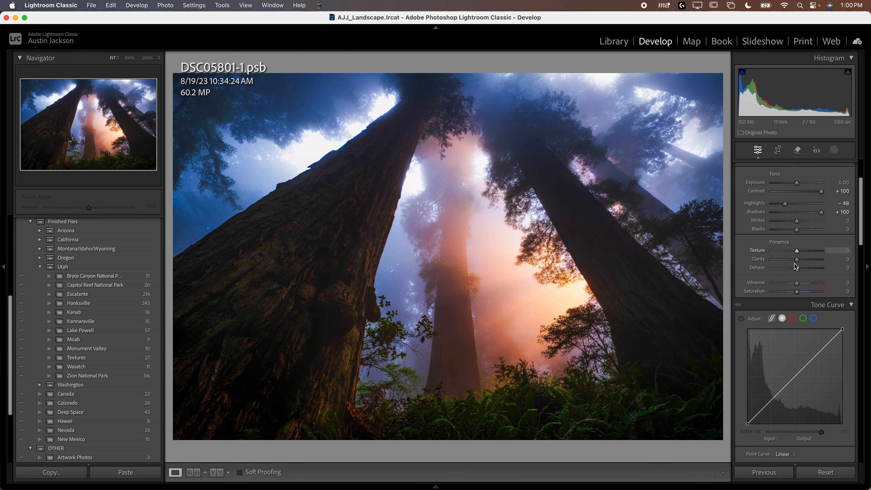
- Examine the foreground ferns at 200% and undo the Contrast, Shadows and Highlights trials on the redwood photo
{"action": "left_click", "coordinate": [532, 411]}
{"action": "left_click_drag", "start_coordinate": [627, 396], "coordinate": [381, 186]}
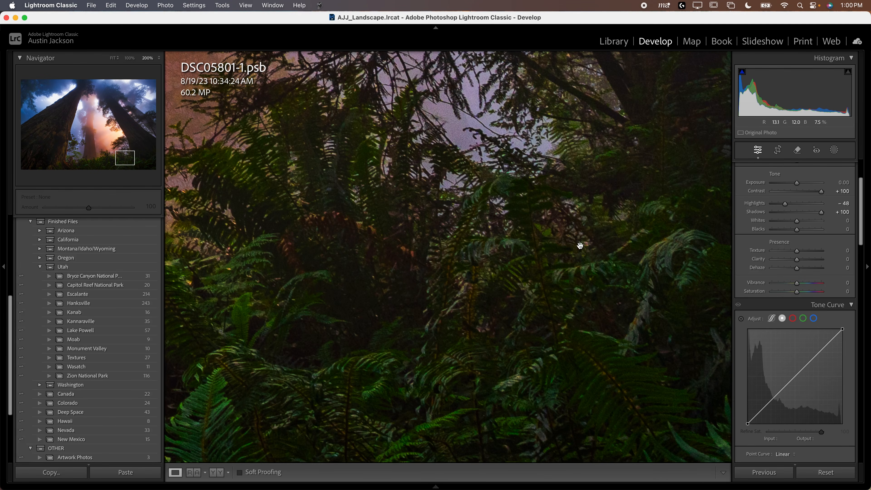
{"action": "left_click_drag", "start_coordinate": [580, 247], "coordinate": [387, 408]}
{"action": "left_click", "coordinate": [456, 279]}
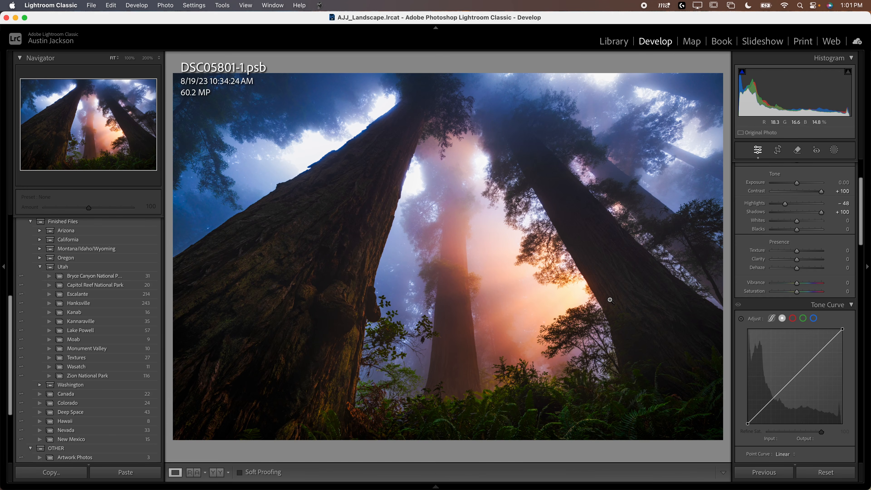
{"action": "key", "text": "super+z"}
{"action": "key", "text": "super+z"}
{"action": "key", "text": "super+z"}
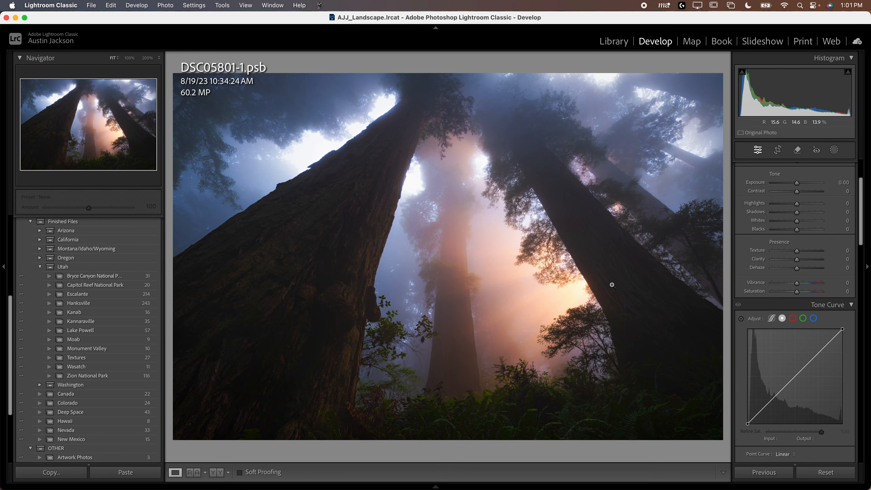
- Open the sea stack sunset photo DSC05555.dng and compare it with its tone curve temporarily switched off
{"action": "key", "text": "F6"}
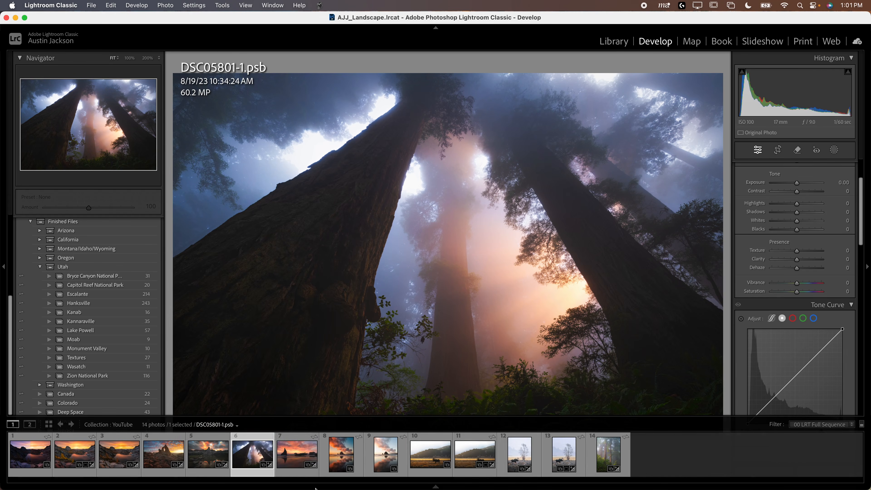
{"action": "key", "text": "Right"}
{"action": "key", "text": "F6"}
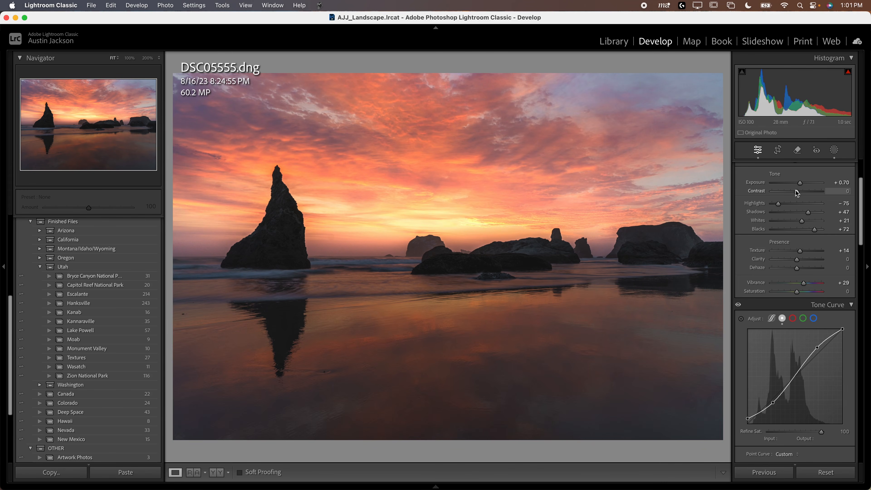
{"action": "left_click", "coordinate": [738, 305]}
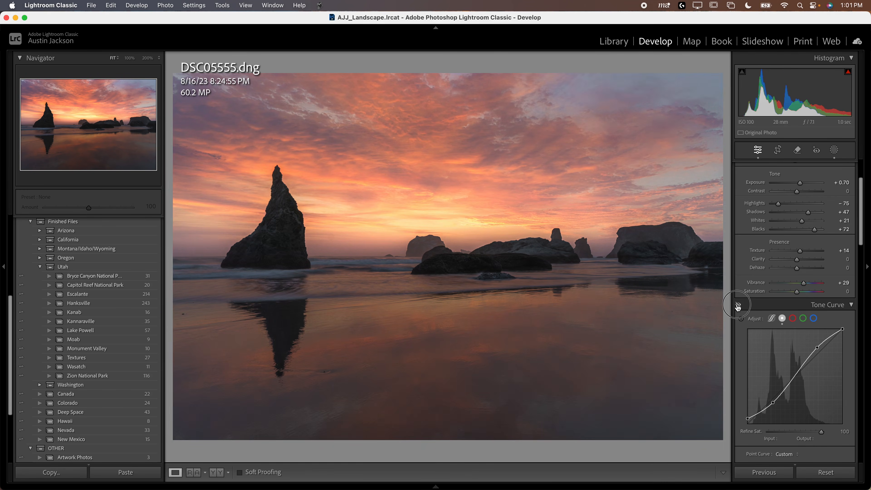
- Try Contrast +98, Highlights -87, Shadows +100 and Blacks +100 on the sea stack photo, and undo these changes
{"action": "left_click_drag", "start_coordinate": [797, 192], "coordinate": [824, 196]}
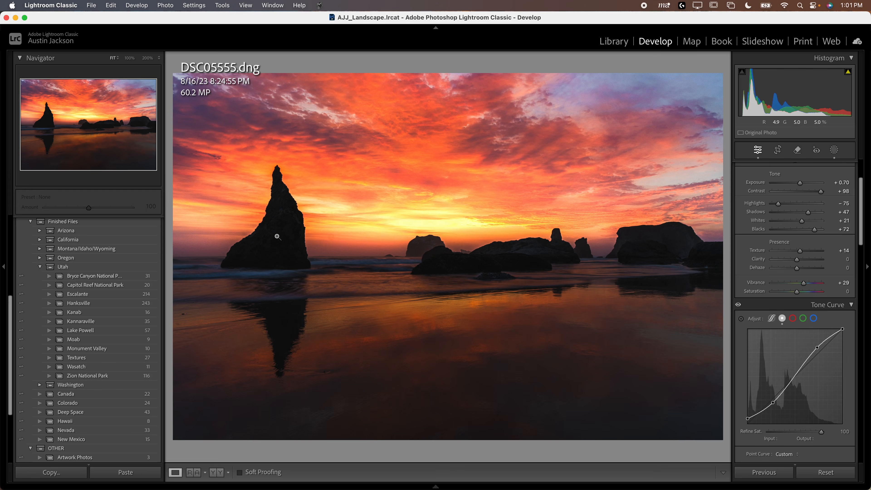
{"action": "left_click_drag", "start_coordinate": [808, 212], "coordinate": [844, 215]}
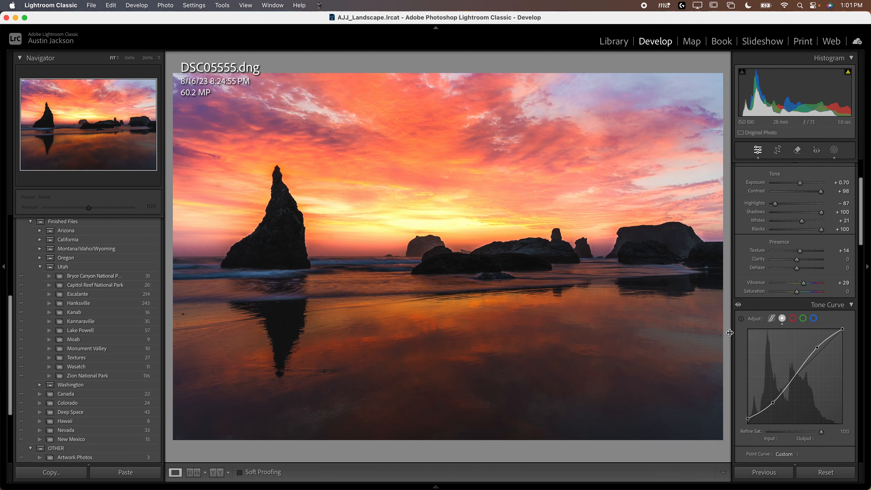
{"action": "key", "text": "super+z"}
{"action": "key", "text": "super+z"}
{"action": "key", "text": "super+z"}
{"action": "key", "text": "super+z"}
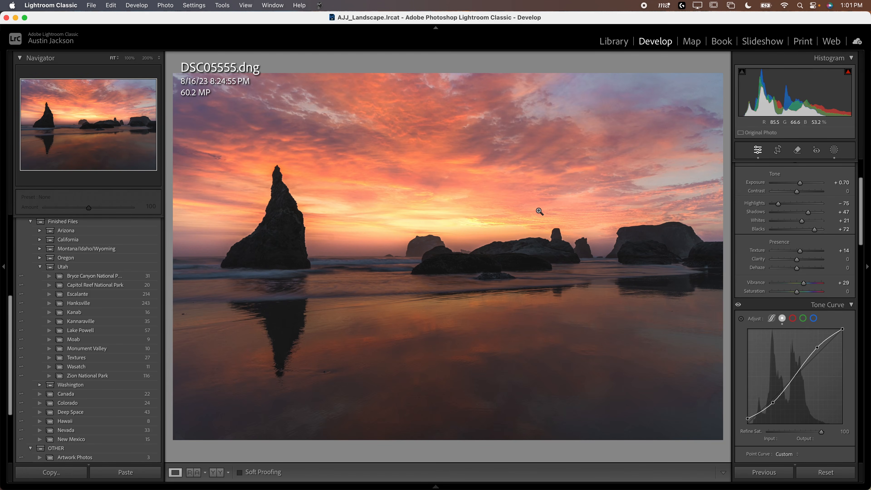
- Try moving the tone curve's shadow point to 74/54 and its highlight point to 179/216 on the sea stack photo, undoing each trial
{"action": "left_click_drag", "start_coordinate": [773, 403], "coordinate": [775, 406]}
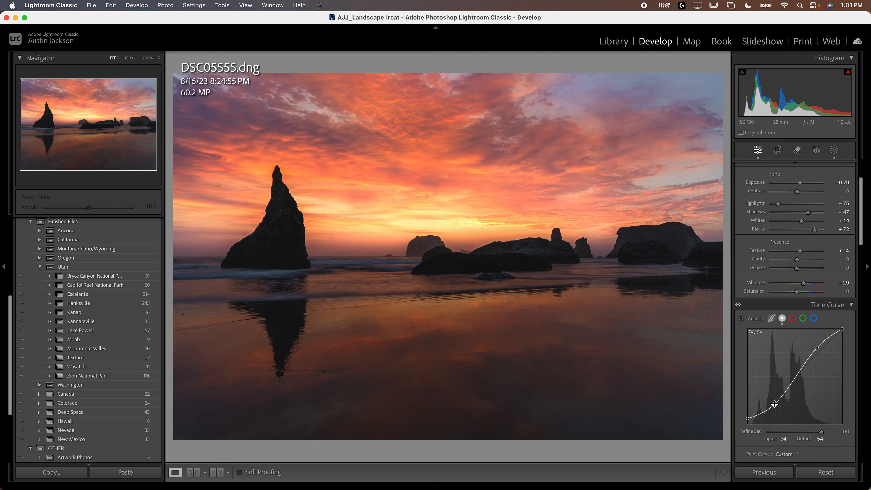
{"action": "key", "text": "super+z"}
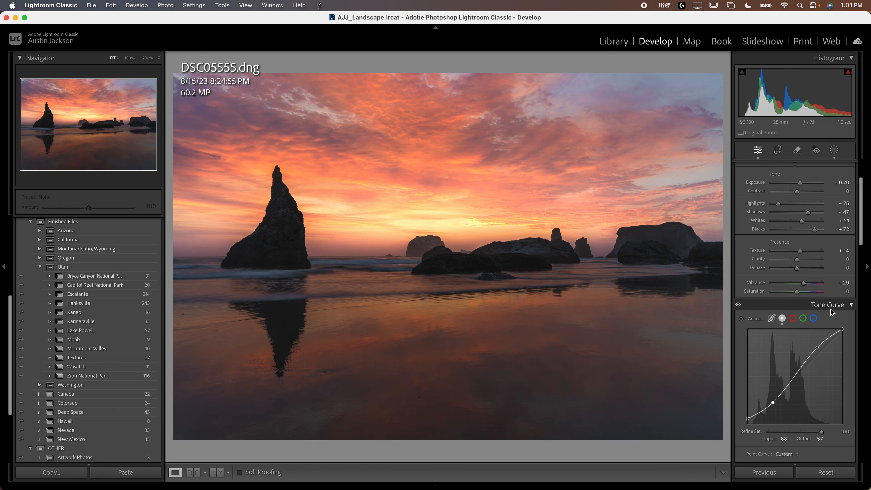
{"action": "left_click_drag", "start_coordinate": [797, 195], "coordinate": [823, 194]}
{"action": "key", "text": "Right"}
{"action": "key", "text": "super+shift+z"}
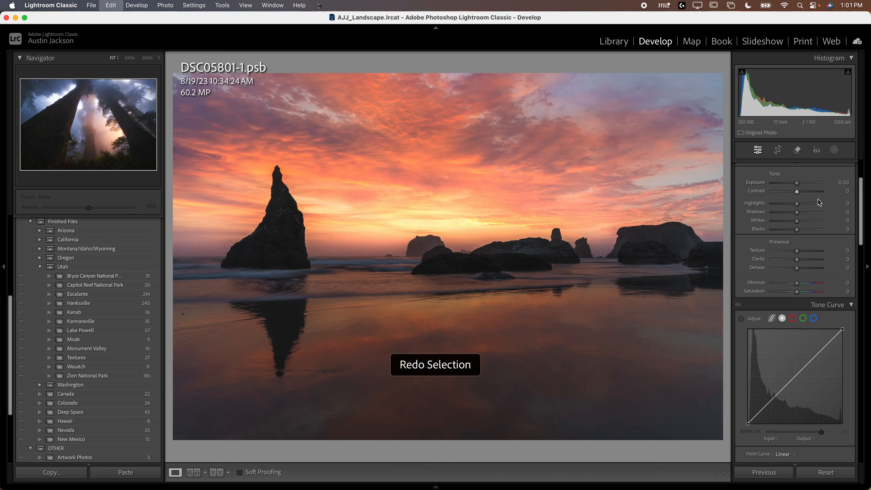
{"action": "left_click_drag", "start_coordinate": [818, 348], "coordinate": [815, 344]}
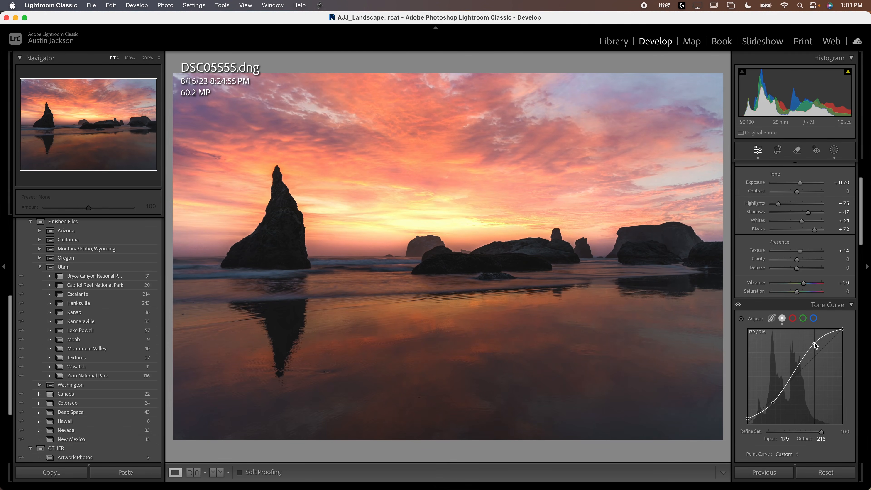
{"action": "key", "text": "super+z"}
{"action": "left_click_drag", "start_coordinate": [773, 403], "coordinate": [773, 404]}
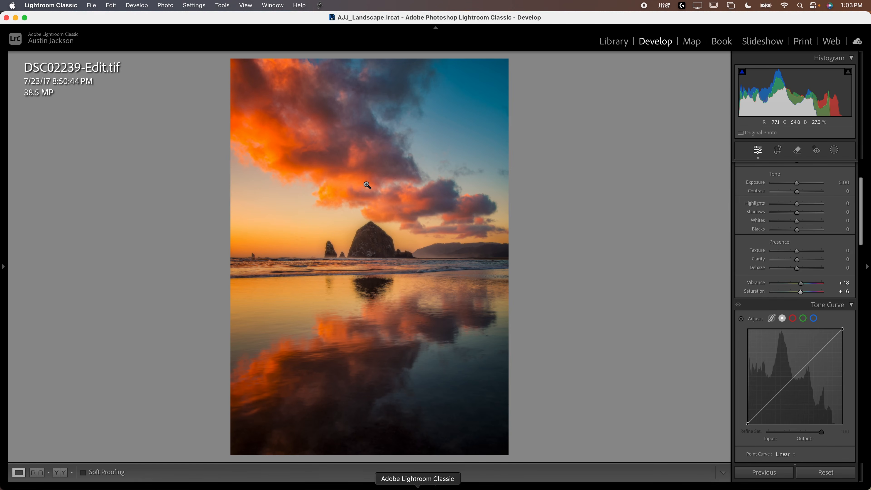
- Examine the saturated orange clouds up close in the edited beach photo DSC02239-Edit.tif
{"action": "scroll", "coordinate": [788, 260], "scroll_direction": "up", "scroll_amount": 5}
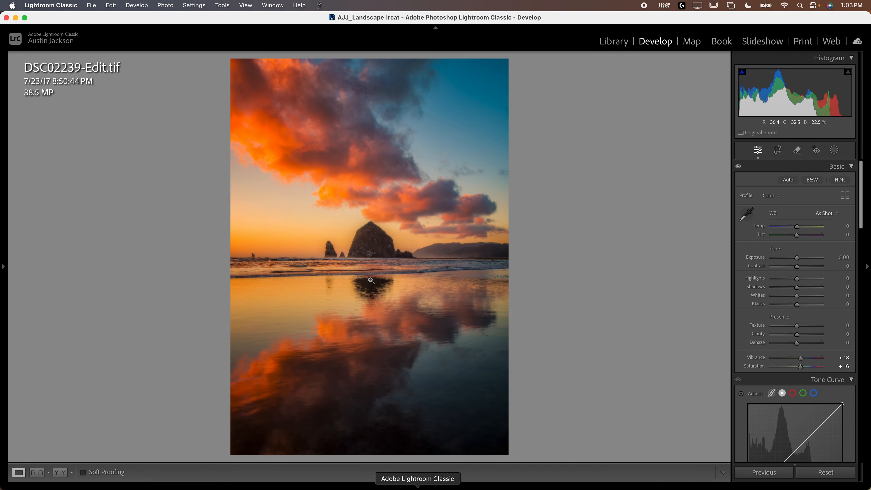
{"action": "left_click", "coordinate": [280, 139]}
{"action": "left_click_drag", "start_coordinate": [394, 228], "coordinate": [350, 189]}
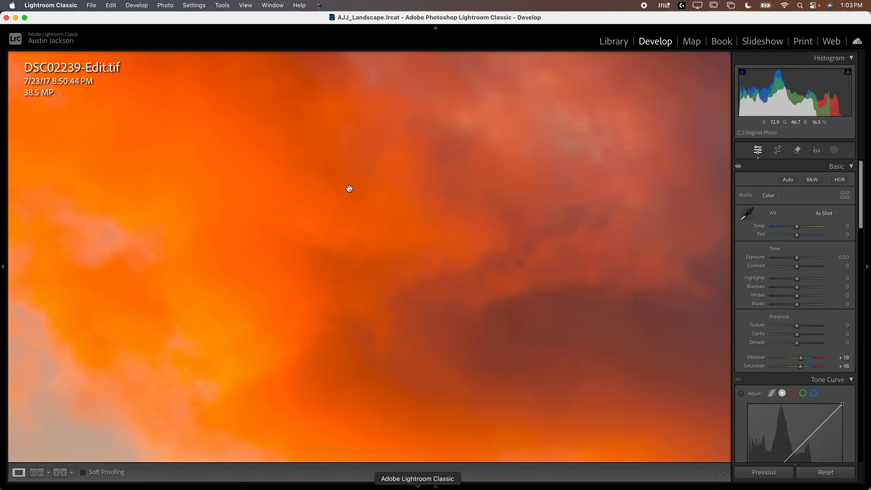
{"action": "left_click", "coordinate": [351, 190]}
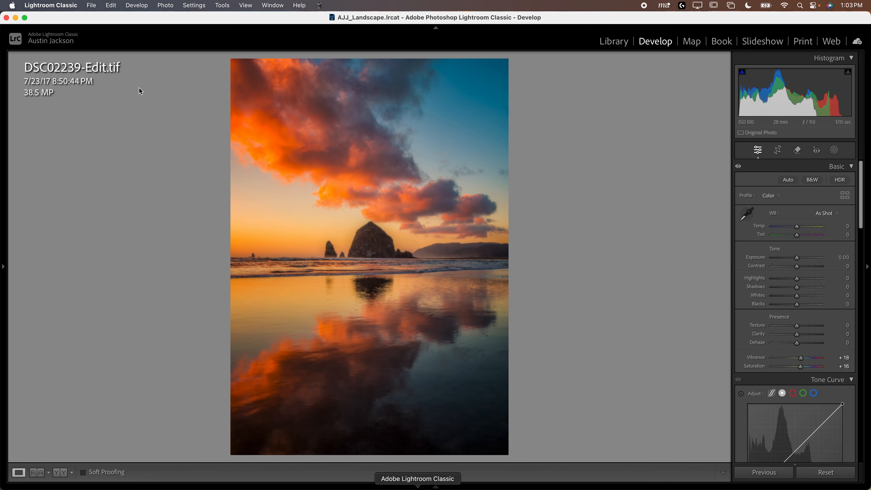
- Open the unedited beach photo DSC02239.dng and set Exposure -0.75, Highlights -65, Shadows +32, Whites +27 and Blacks +44
{"action": "mouse_move", "coordinate": [405, 487]}
{"action": "left_click", "coordinate": [385, 454]}
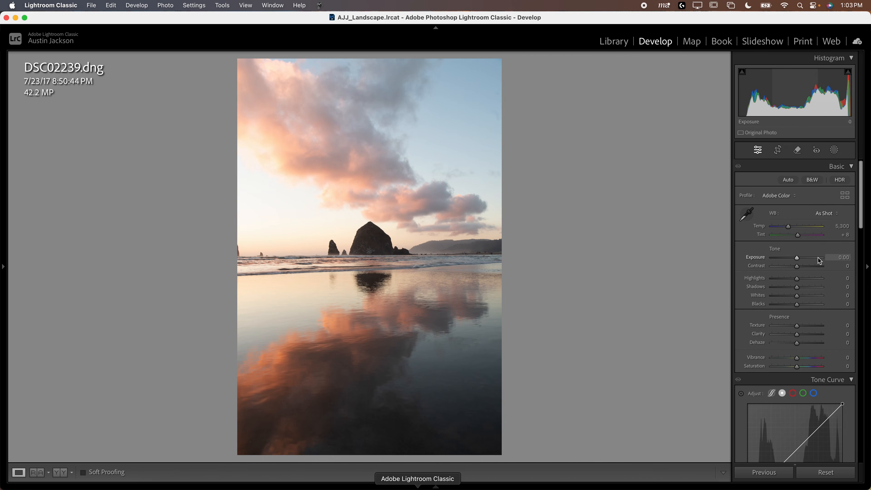
{"action": "left_click", "coordinate": [794, 259]}
{"action": "left_click_drag", "start_coordinate": [794, 259], "coordinate": [780, 279]}
{"action": "left_click", "coordinate": [803, 287]}
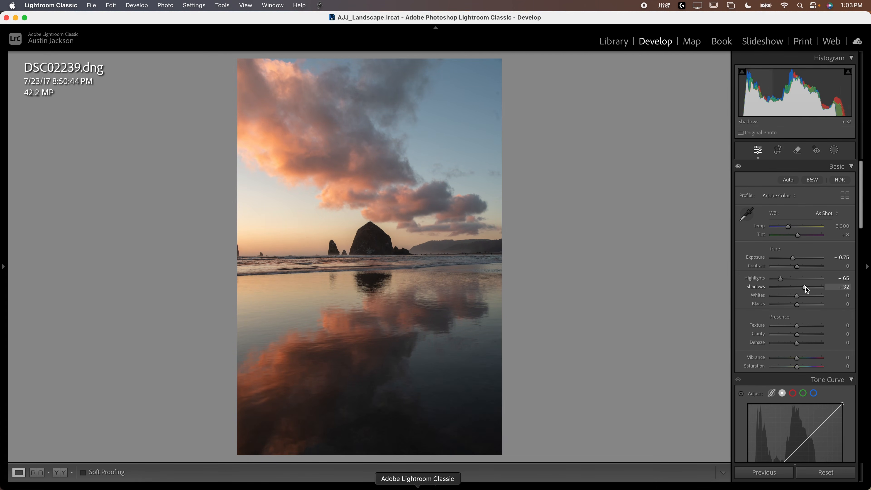
{"action": "left_click", "coordinate": [804, 296]}
{"action": "left_click", "coordinate": [807, 305]}
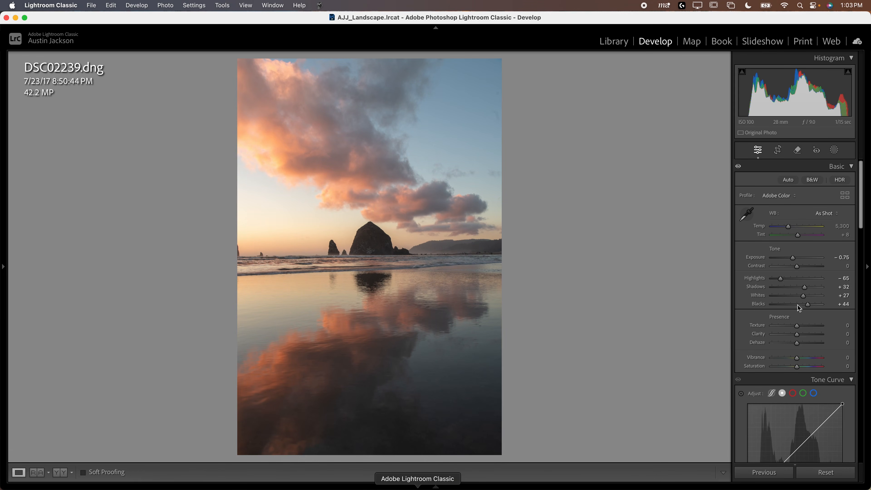
- Set Vibrance to +18 and Saturation to +19 on the beach photo
{"action": "left_click", "coordinate": [801, 359]}
{"action": "left_click", "coordinate": [802, 359]}
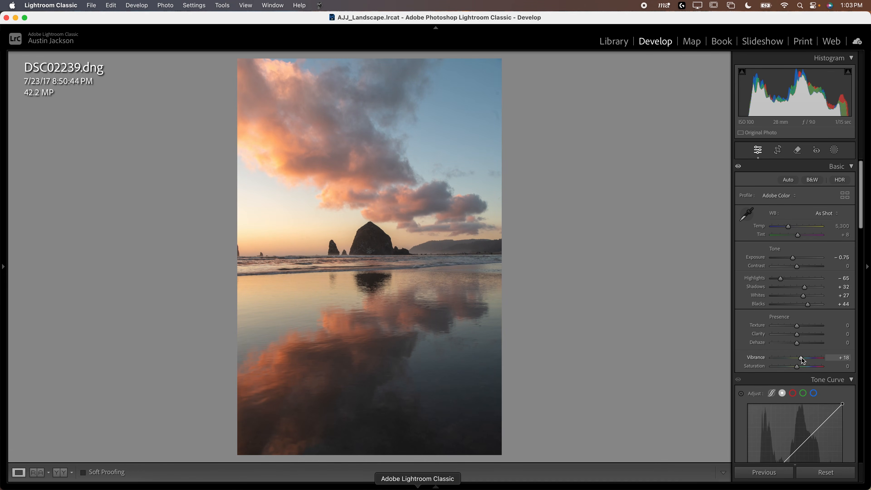
{"action": "left_click", "coordinate": [801, 366]}
- Shape an S-curve on the beach photo with a shadow point at 74/57, a highlight point at 194/201 and a slightly lifted black point
{"action": "scroll", "coordinate": [789, 366], "scroll_direction": "down", "scroll_amount": 3}
{"action": "scroll", "coordinate": [789, 421], "scroll_direction": "down", "scroll_amount": 1}
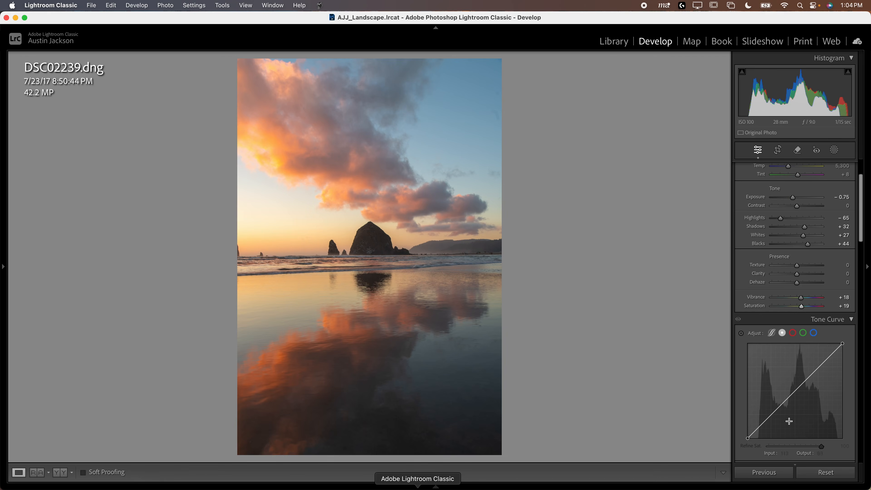
{"action": "left_click_drag", "start_coordinate": [774, 413], "coordinate": [774, 416]}
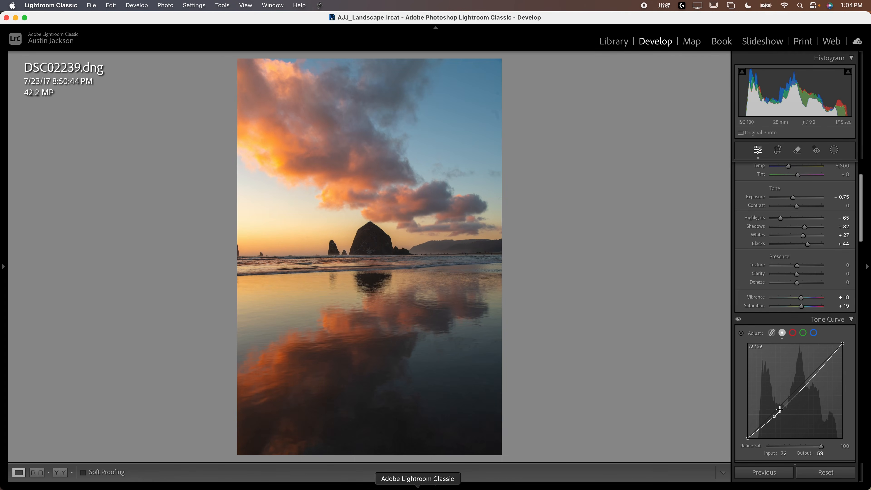
{"action": "left_click", "coordinate": [819, 363]}
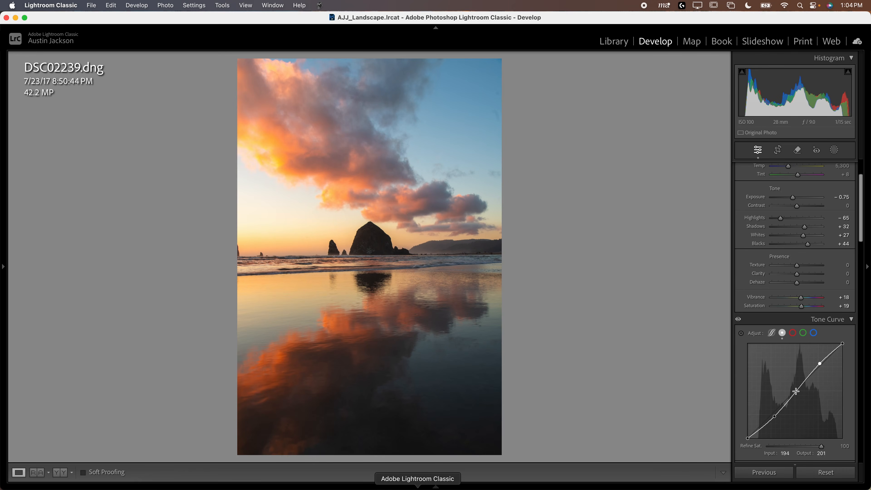
{"action": "left_click_drag", "start_coordinate": [748, 439], "coordinate": [776, 421]}
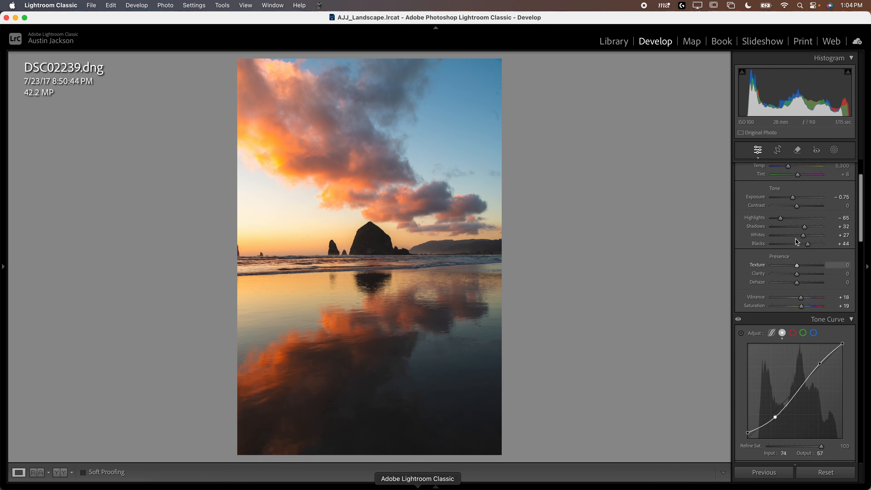
- Add a post-crop vignette to the beach photo with Amount -15 and Highlights 100
{"action": "scroll", "coordinate": [770, 314], "scroll_direction": "down", "scroll_amount": 10}
{"action": "scroll", "coordinate": [770, 315], "scroll_direction": "down", "scroll_amount": 12}
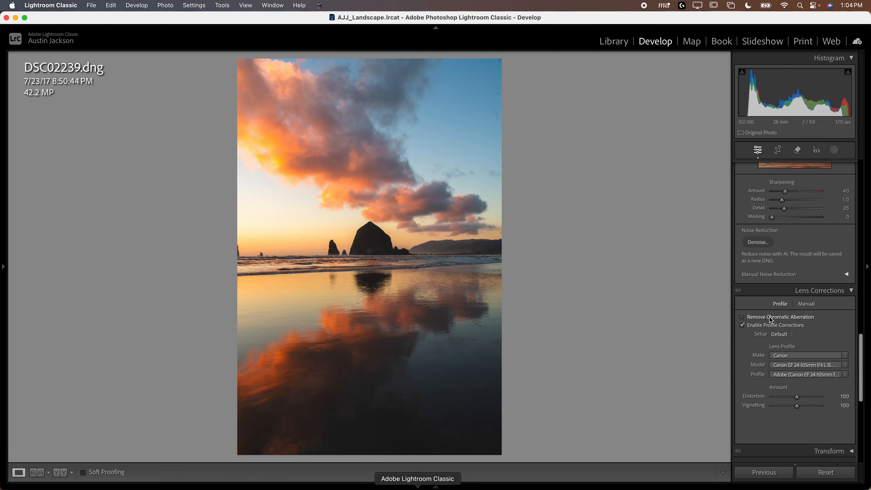
{"action": "scroll", "coordinate": [774, 320], "scroll_direction": "down", "scroll_amount": 1}
{"action": "left_click_drag", "start_coordinate": [796, 345], "coordinate": [793, 344]}
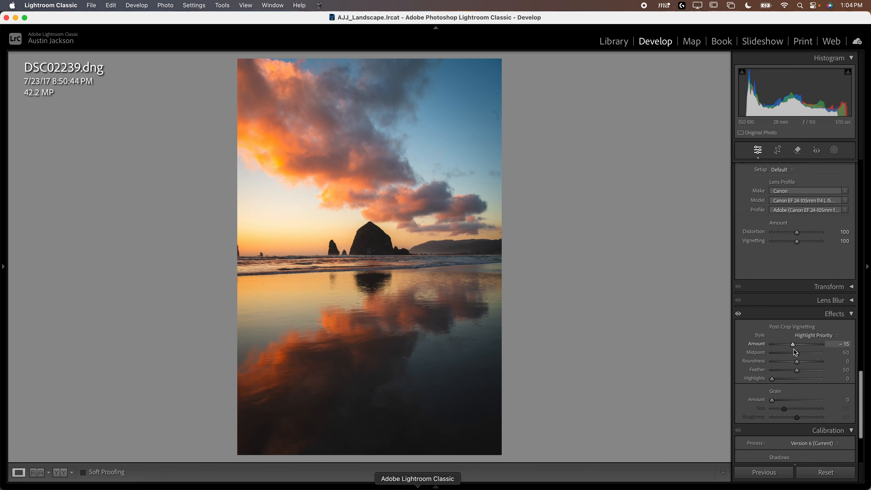
{"action": "left_click_drag", "start_coordinate": [773, 379], "coordinate": [861, 395]}
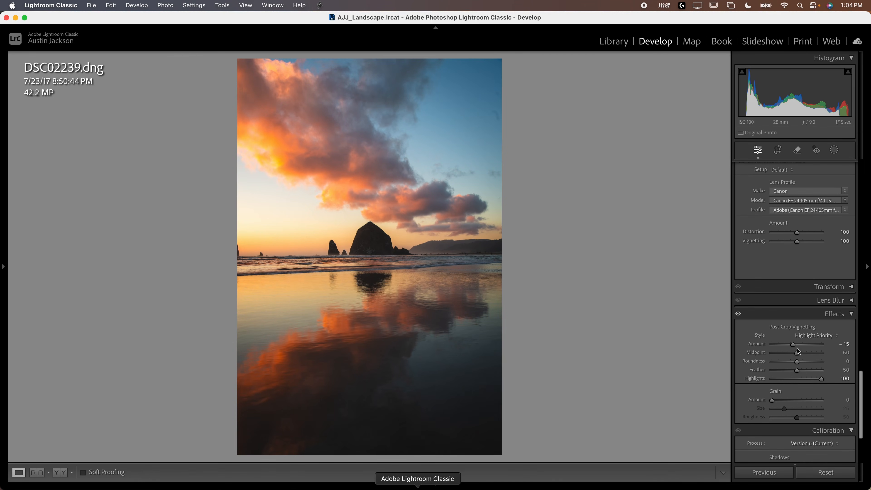
- Reduce Vibrance to +10 and Saturation to +5 on the beach photo
{"action": "scroll", "coordinate": [755, 352], "scroll_direction": "up", "scroll_amount": 8}
{"action": "scroll", "coordinate": [754, 357], "scroll_direction": "up", "scroll_amount": 10}
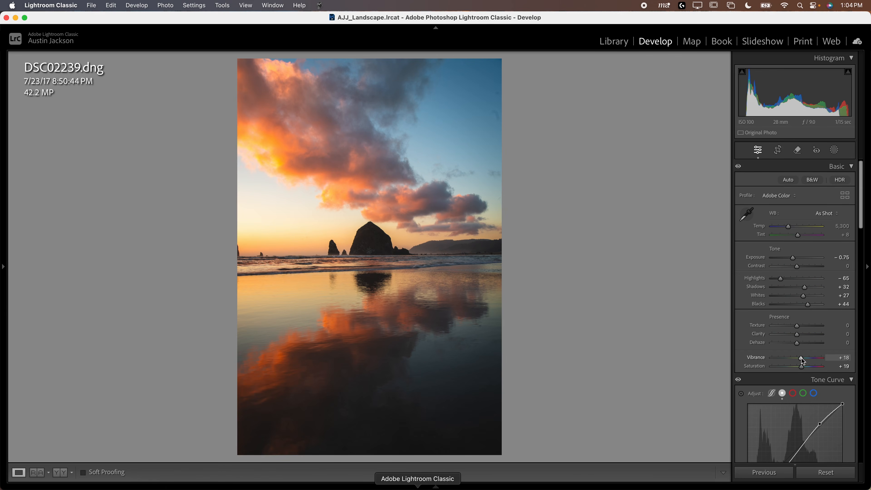
{"action": "left_click_drag", "start_coordinate": [801, 360], "coordinate": [798, 368]}
- Compare the old edit DSC02239-Edit.tif with the new edit of DSC02239.dng
{"action": "mouse_move", "coordinate": [410, 487]}
{"action": "left_click", "coordinate": [334, 466]}
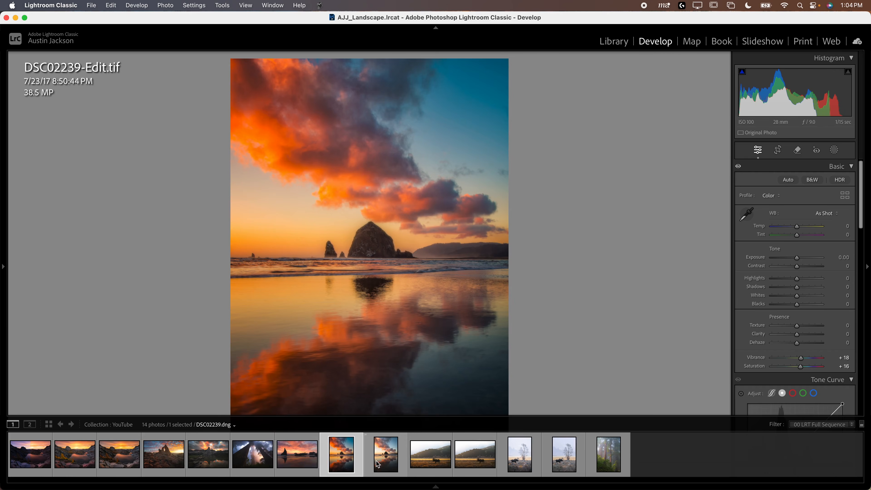
{"action": "left_click", "coordinate": [395, 444]}
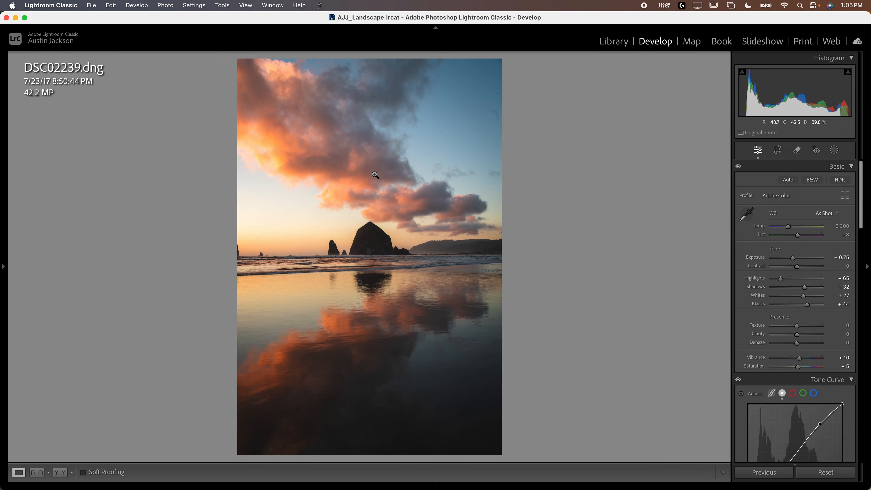
{"action": "mouse_move", "coordinate": [343, 485]}
{"action": "left_click", "coordinate": [353, 454]}
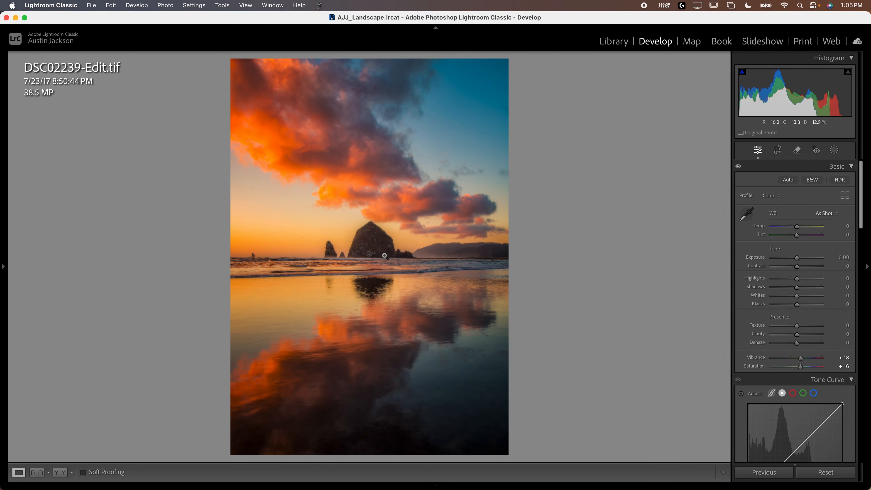
{"action": "mouse_move", "coordinate": [362, 477]}
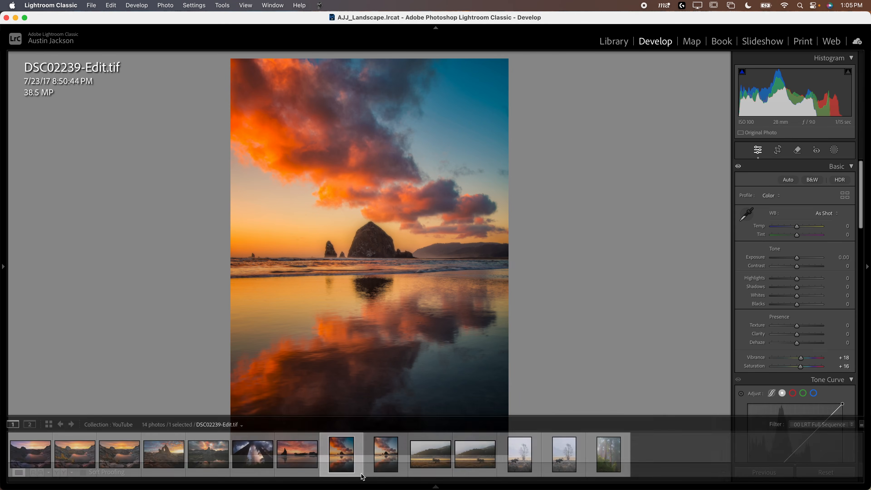
{"action": "left_click", "coordinate": [385, 455]}
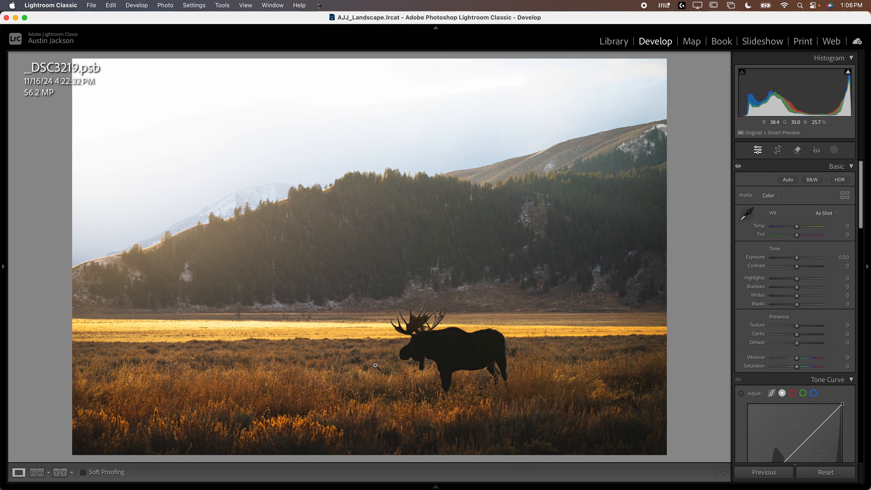
- Compare the finished moose photo _DSC3219.psb with its raw version _DSC3219.ARW
{"action": "mouse_move", "coordinate": [400, 483]}
{"action": "key", "text": "Left"}
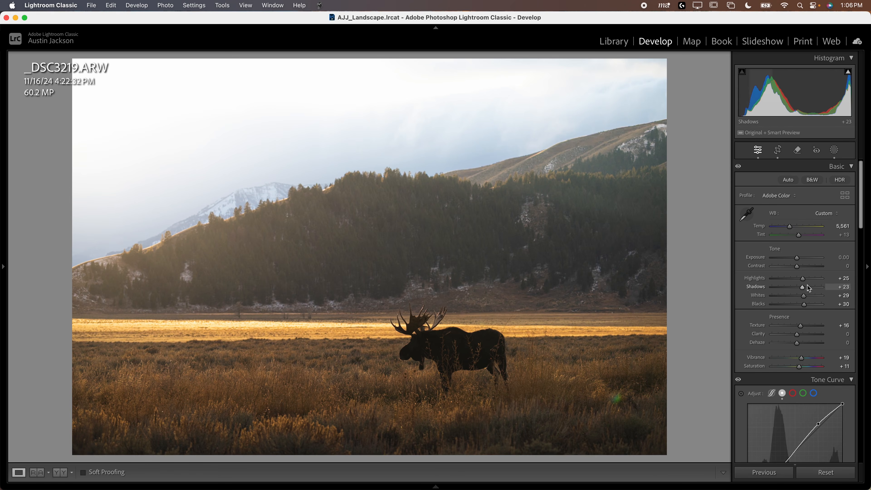
{"action": "key", "text": "Right"}
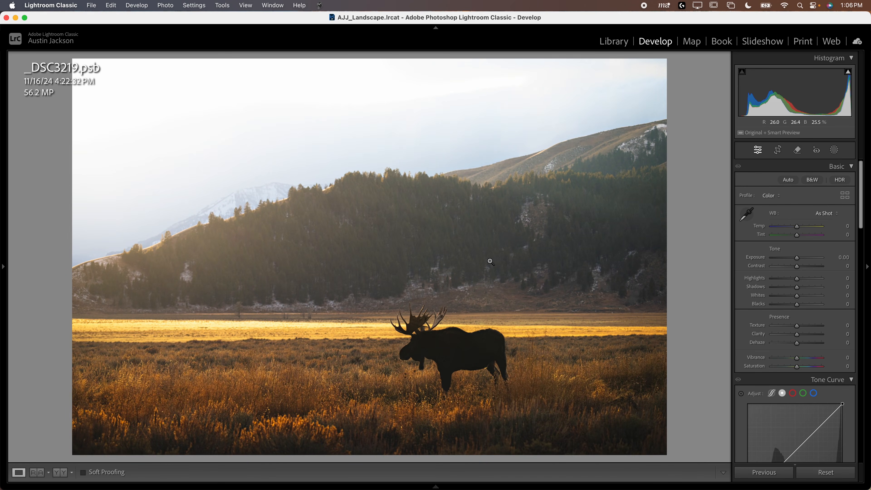
{"action": "key", "text": "Left"}
{"action": "key", "text": "Right"}
{"action": "key", "text": "Left"}
{"action": "key", "text": "Right"}
- Try a heavy post-crop vignette on the moose photo _DSC3219.psb with Amount -59 and Feather 75
{"action": "scroll", "coordinate": [748, 292], "scroll_direction": "down", "scroll_amount": 10}
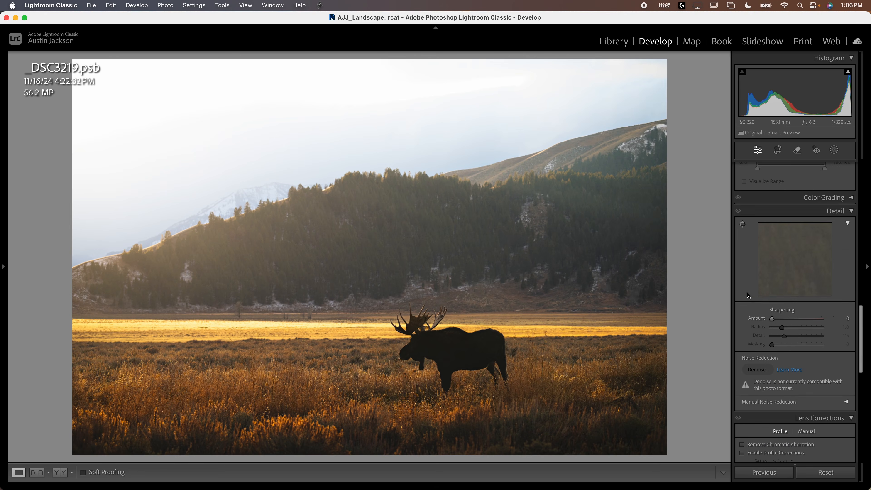
{"action": "scroll", "coordinate": [751, 297], "scroll_direction": "down", "scroll_amount": 8}
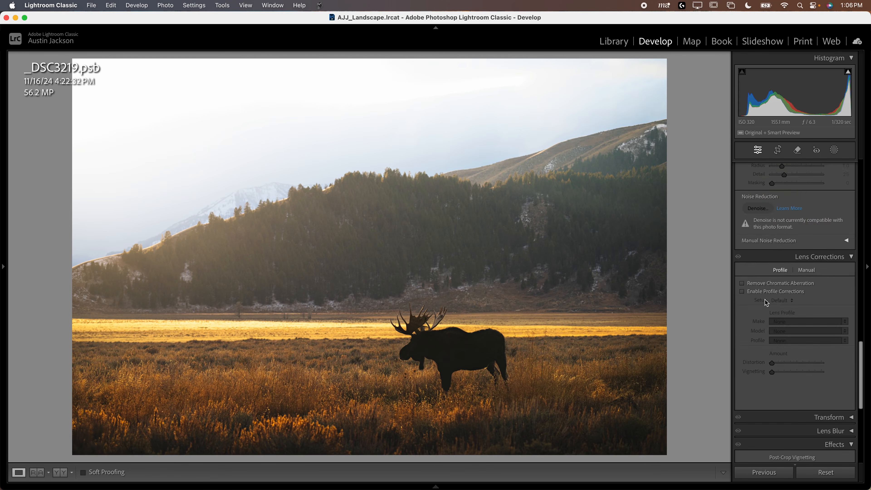
{"action": "scroll", "coordinate": [783, 324], "scroll_direction": "down", "scroll_amount": 3}
{"action": "left_click_drag", "start_coordinate": [797, 263], "coordinate": [782, 266]}
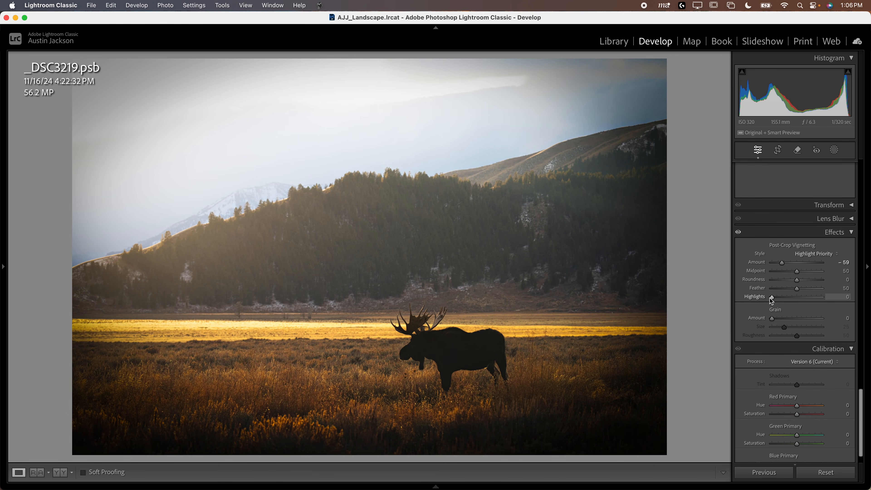
{"action": "left_click_drag", "start_coordinate": [772, 297], "coordinate": [696, 298]}
{"action": "left_click_drag", "start_coordinate": [797, 288], "coordinate": [809, 288]}
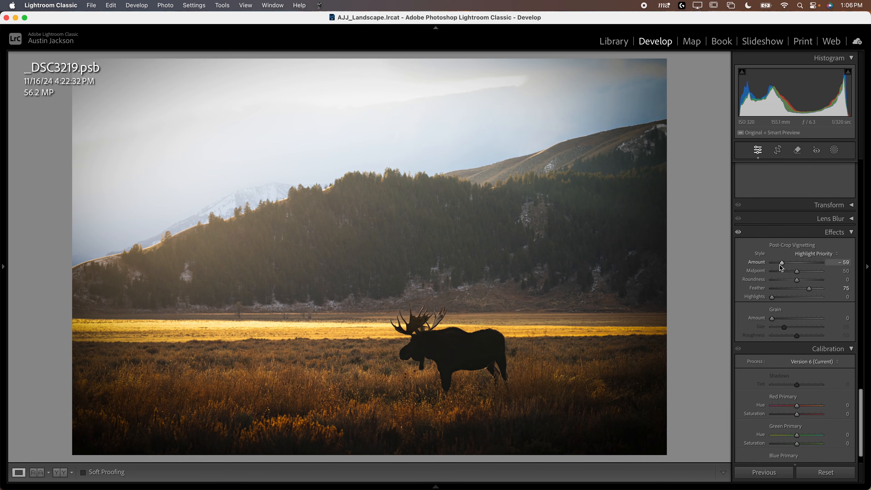
{"action": "left_click_drag", "start_coordinate": [782, 263], "coordinate": [783, 265]}
- Undo the vignette changes on the moose photo
{"action": "key", "text": "super+z"}
{"action": "key", "text": "super+z"}
{"action": "key", "text": "super+z"}
{"action": "key", "text": "super+z"}
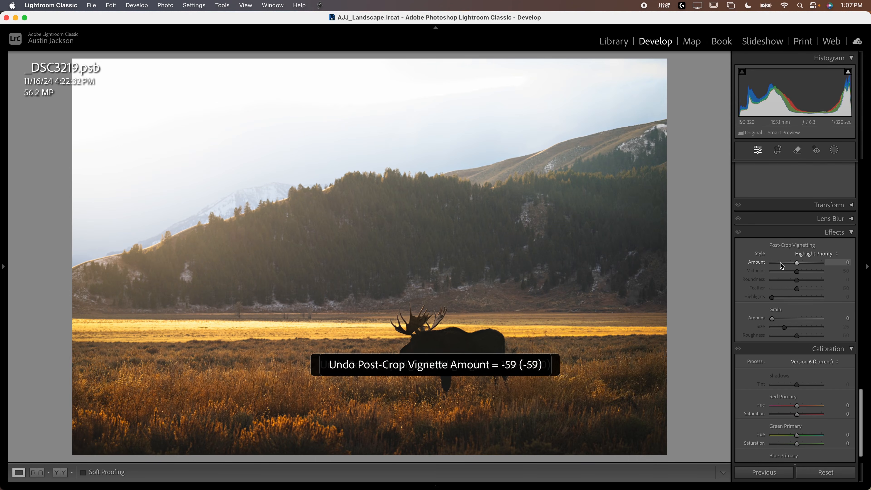
- Compare the snowy moose photo _DSC3867-1.psb with its raw version _DSC3867.ARW
{"action": "mouse_move", "coordinate": [435, 486]}
{"action": "left_click", "coordinate": [519, 454]}
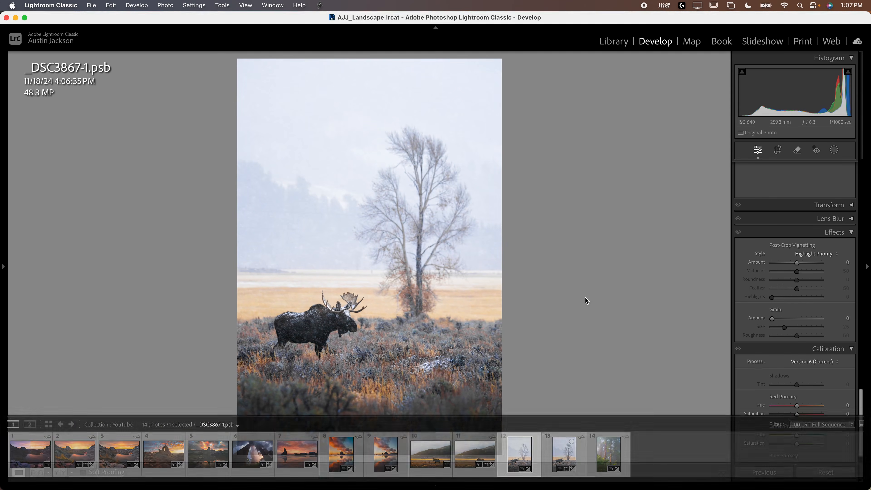
{"action": "key", "text": "Right"}
{"action": "key", "text": "Left"}
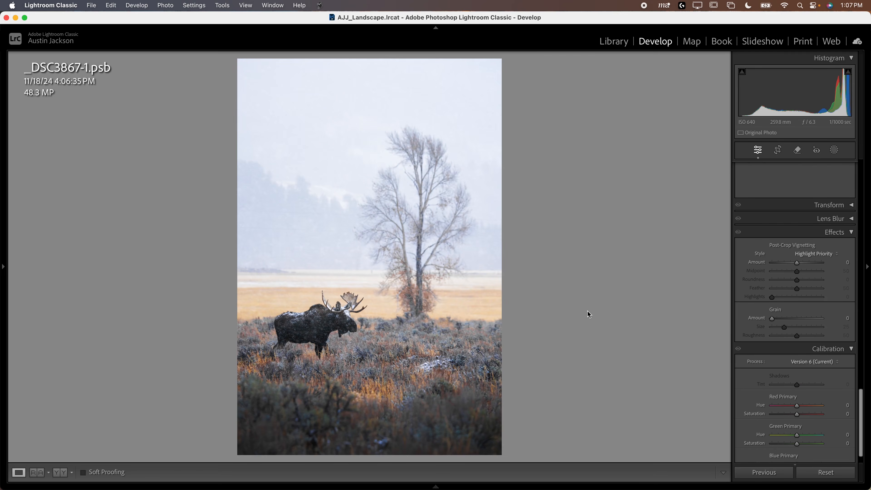
{"action": "key", "text": "Right"}
{"action": "key", "text": "Left"}
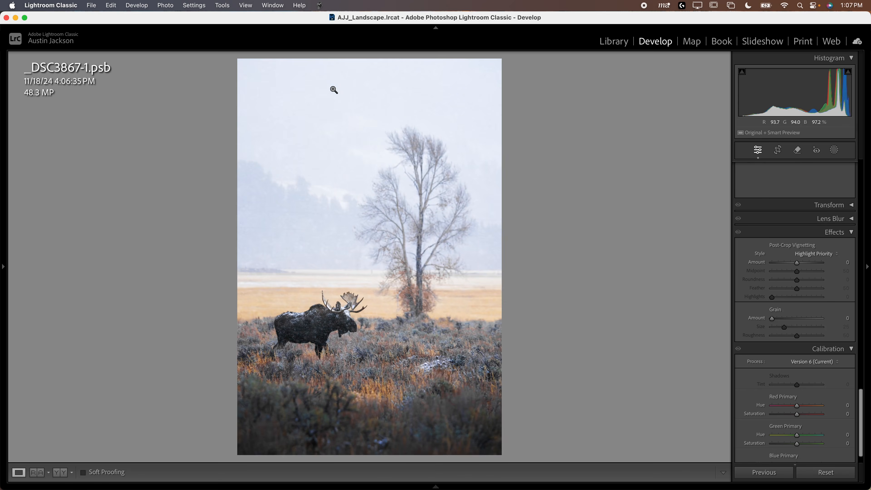
{"action": "key", "text": "Right"}
{"action": "key", "text": "Left"}
{"action": "key", "text": "i"}
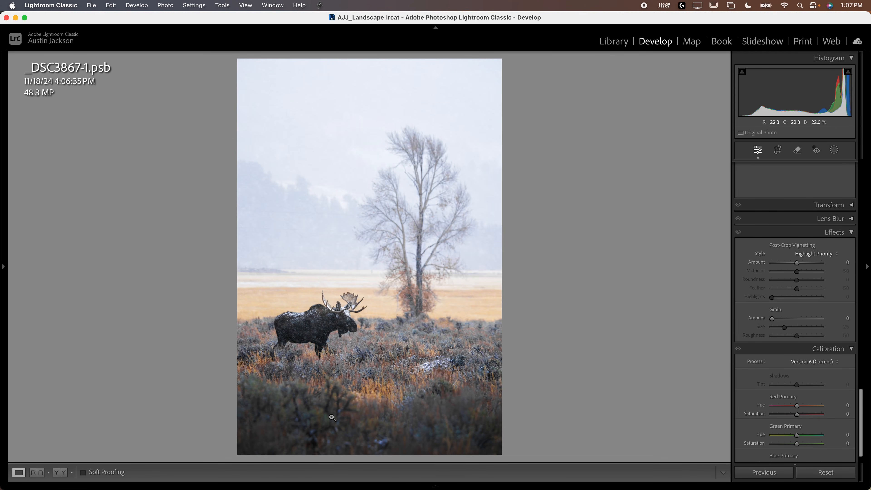
{"action": "key", "text": "Right"}
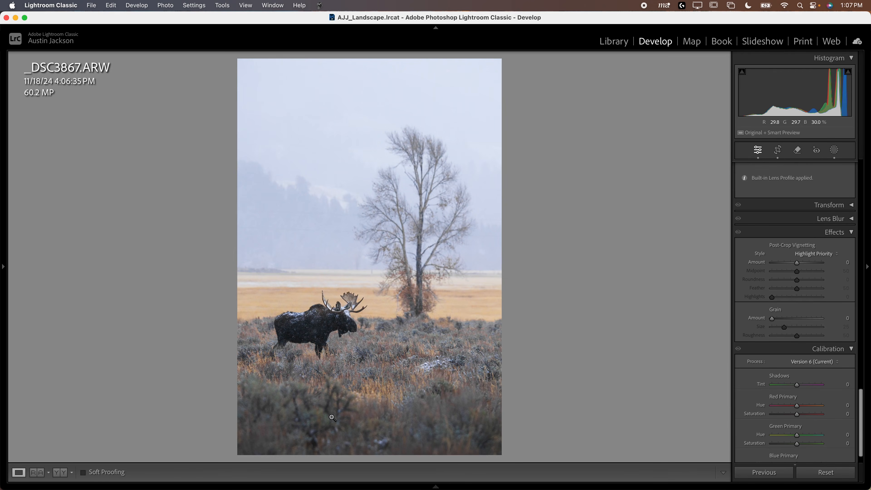
{"action": "key", "text": "Right"}
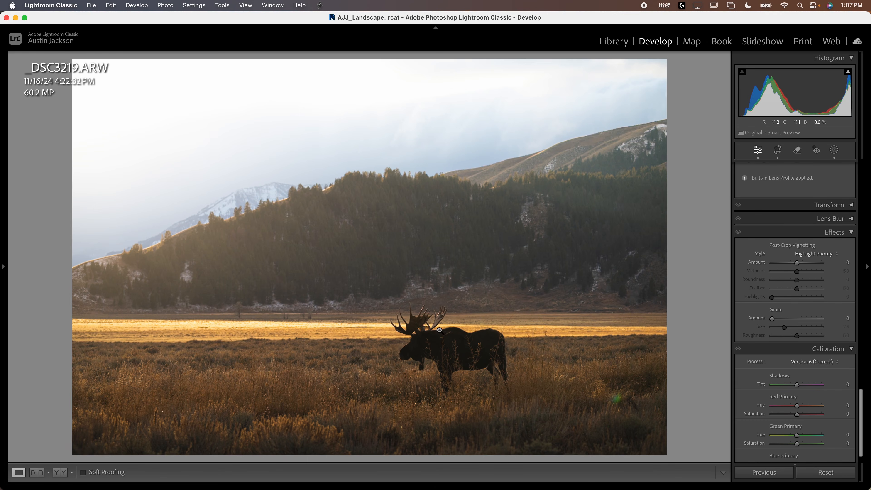
- Open the forest photo DSC05812.dng and add a tall radial gradient mask over its centre with Feather 55
{"action": "mouse_move", "coordinate": [549, 487]}
{"action": "left_click", "coordinate": [608, 456]}
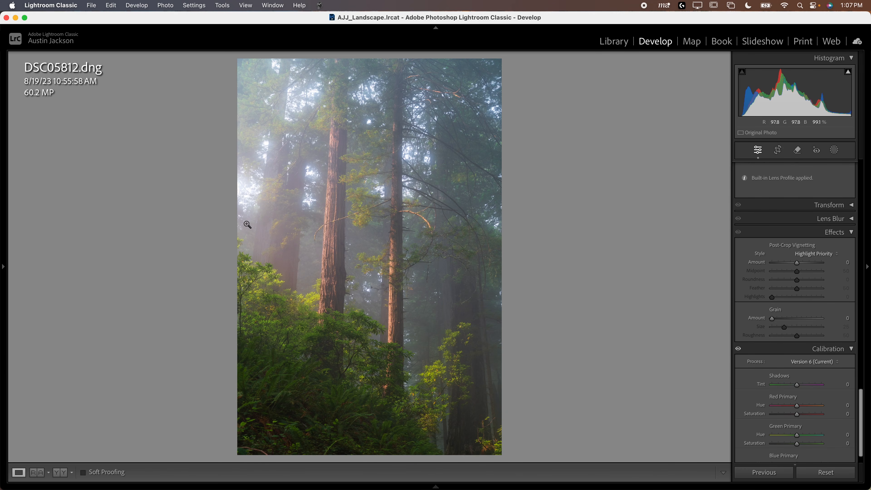
{"action": "left_click", "coordinate": [834, 150]}
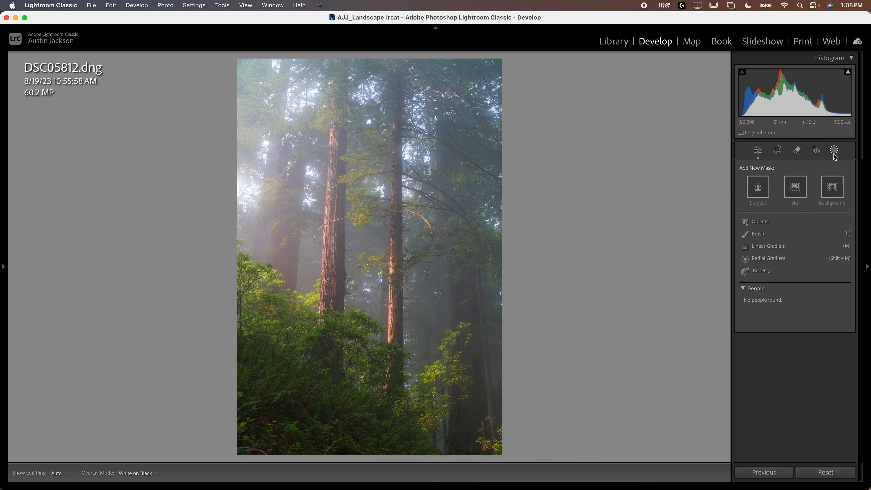
{"action": "left_click", "coordinate": [768, 259]}
{"action": "left_click_drag", "start_coordinate": [303, 115], "coordinate": [526, 424]}
{"action": "left_click_drag", "start_coordinate": [302, 116], "coordinate": [380, 235]}
{"action": "left_click_drag", "start_coordinate": [824, 179], "coordinate": [801, 183]}
{"action": "left_click_drag", "start_coordinate": [603, 236], "coordinate": [527, 239]}
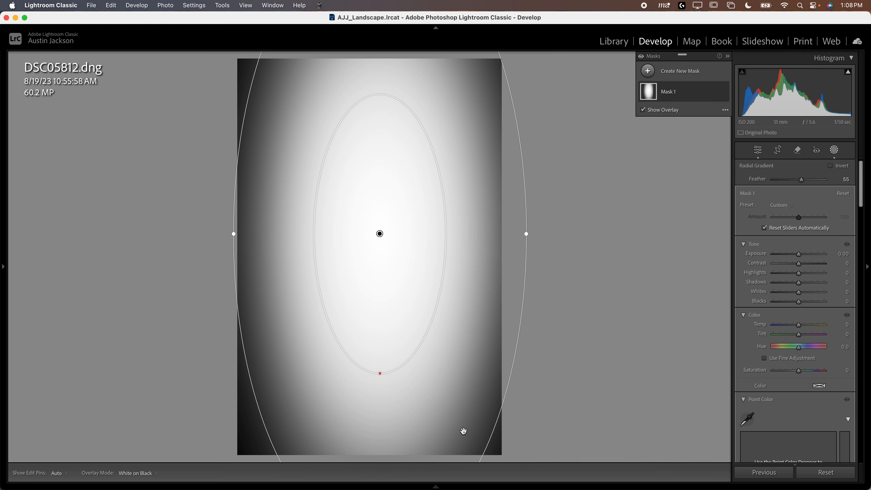
- Center the radial gradient on the forest photo and invert the mask so it covers the edges
{"action": "left_click_drag", "start_coordinate": [434, 350], "coordinate": [437, 445]}
{"action": "left_click_drag", "start_coordinate": [418, 147], "coordinate": [426, 184]}
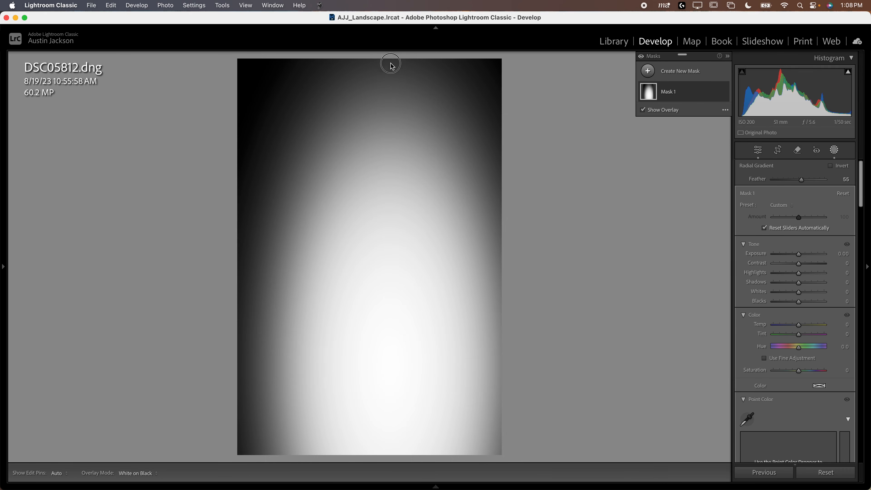
{"action": "left_click_drag", "start_coordinate": [388, 57], "coordinate": [391, 93]}
{"action": "key", "text": "super+minus"}
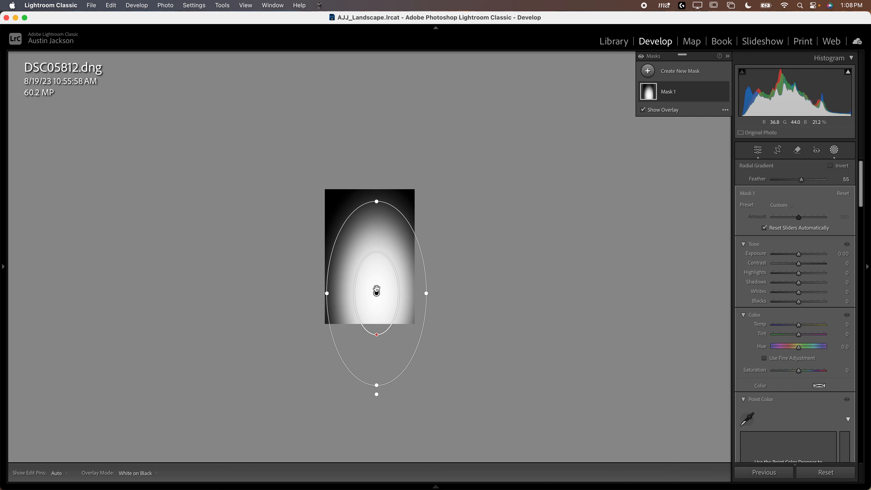
{"action": "left_click_drag", "start_coordinate": [377, 291], "coordinate": [369, 258]}
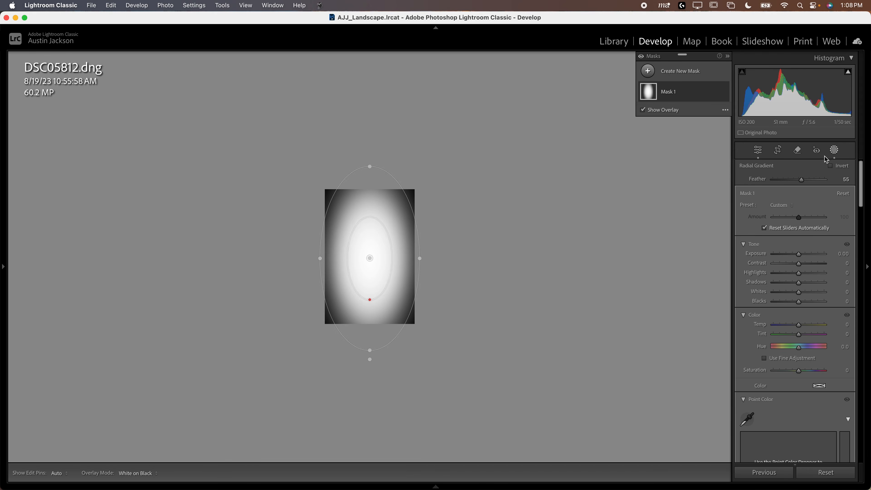
{"action": "left_click", "coordinate": [831, 166]}
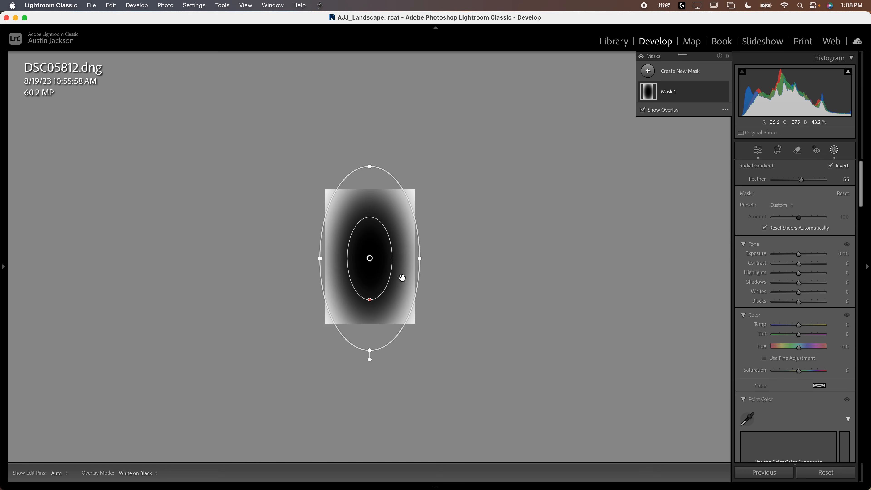
{"action": "left_click_drag", "start_coordinate": [371, 257], "coordinate": [370, 260]}
- Lower the inverted mask's Exposure to -1.37 and set its Feather to 35
{"action": "left_click_drag", "start_coordinate": [799, 254], "coordinate": [794, 256]}
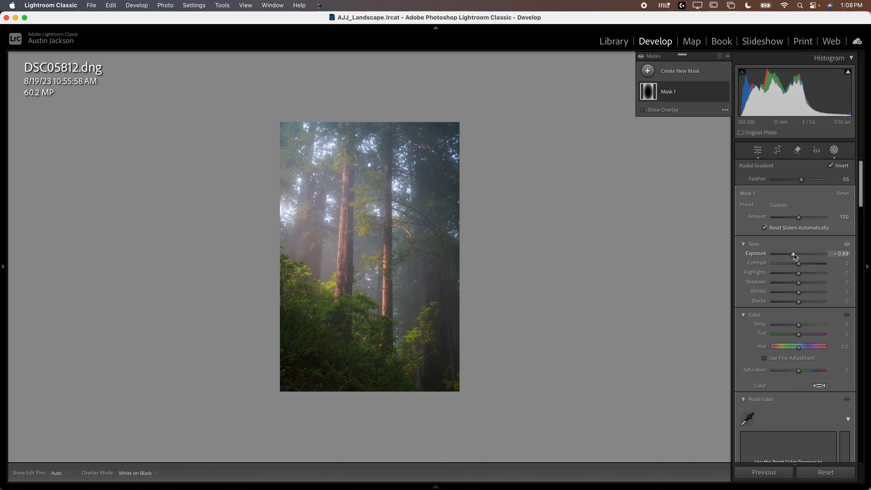
{"action": "left_click_drag", "start_coordinate": [794, 256], "coordinate": [790, 254]}
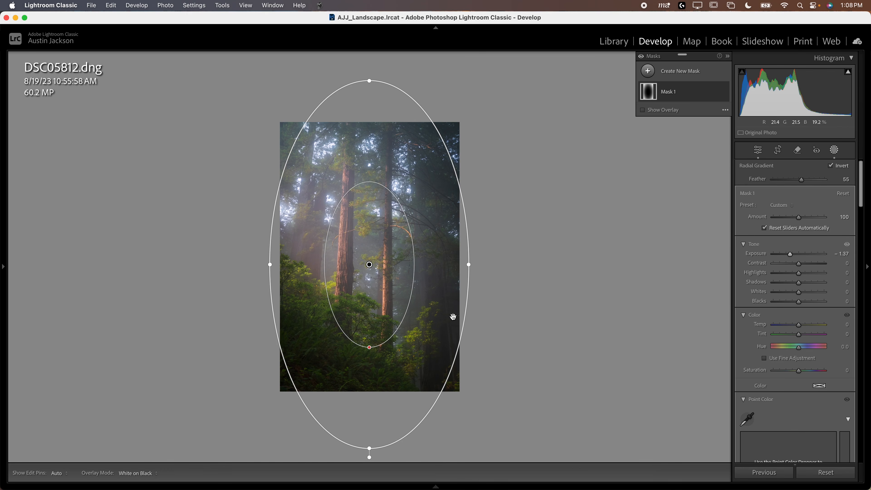
{"action": "left_click_drag", "start_coordinate": [803, 182], "coordinate": [792, 182]}
{"action": "left_click_drag", "start_coordinate": [369, 383], "coordinate": [368, 371]}
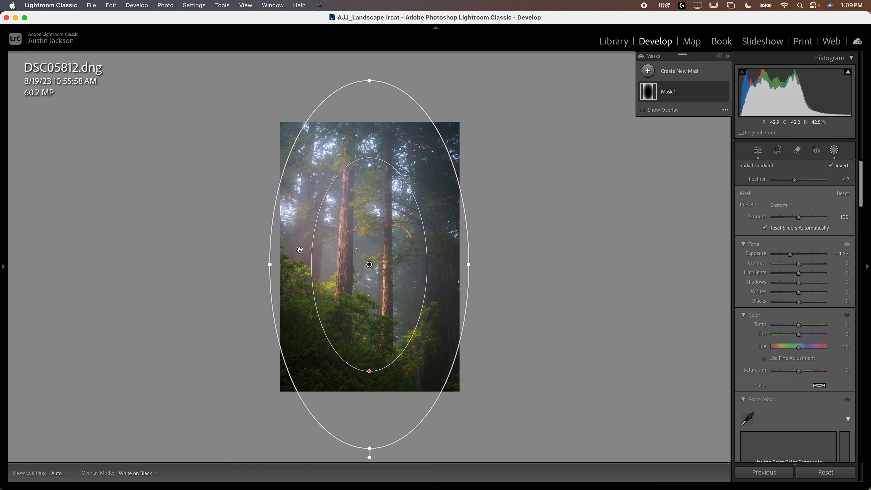
{"action": "key", "text": "super+z"}
{"action": "mouse_move", "coordinate": [402, 259]}
{"action": "left_mouse_down"}
{"action": "mouse_move", "coordinate": [441, 286]}
{"action": "mouse_move", "coordinate": [391, 257]}
{"action": "left_mouse_up"}
{"action": "mouse_move", "coordinate": [413, 270]}
{"action": "left_mouse_down"}
{"action": "mouse_move", "coordinate": [388, 249]}
{"action": "mouse_move", "coordinate": [403, 260]}
{"action": "left_mouse_up"}
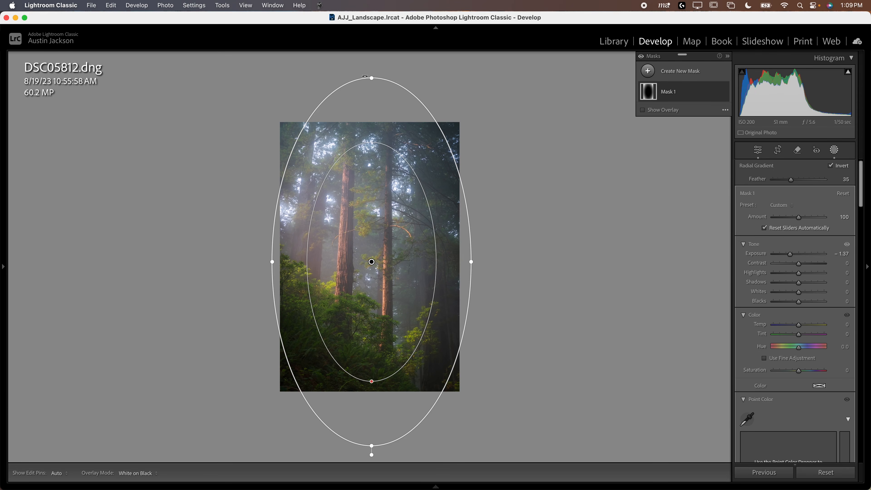
- Enlarge the radial gradient and shift it toward the light in the upper left, with Exposure -2.25 and Feather 72
{"action": "left_click_drag", "start_coordinate": [371, 76], "coordinate": [372, 53]}
{"action": "left_click_drag", "start_coordinate": [272, 262], "coordinate": [248, 264]}
{"action": "left_click_drag", "start_coordinate": [789, 253], "coordinate": [785, 256]}
{"action": "left_click_drag", "start_coordinate": [369, 259], "coordinate": [340, 241]}
{"action": "left_click_drag", "start_coordinate": [791, 179], "coordinate": [810, 180]}
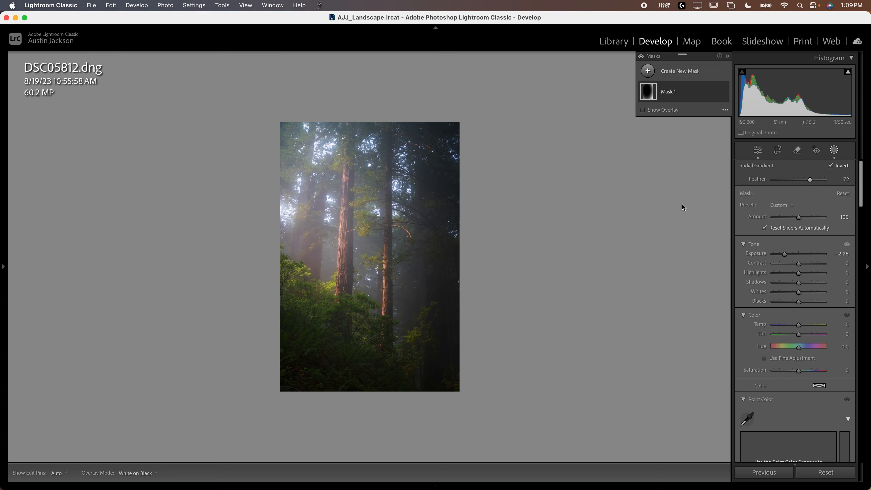
- Widen and lengthen the radial gradient and move it slightly back toward the middle of the forest photo
{"action": "mouse_move", "coordinate": [336, 236]}
{"action": "left_mouse_down"}
{"action": "mouse_move", "coordinate": [354, 246]}
{"action": "mouse_move", "coordinate": [350, 239]}
{"action": "left_mouse_up"}
{"action": "left_click_drag", "start_coordinate": [473, 241], "coordinate": [491, 239]}
{"action": "left_click_drag", "start_coordinate": [350, 449], "coordinate": [350, 458]}
{"action": "left_click_drag", "start_coordinate": [351, 241], "coordinate": [353, 237]}
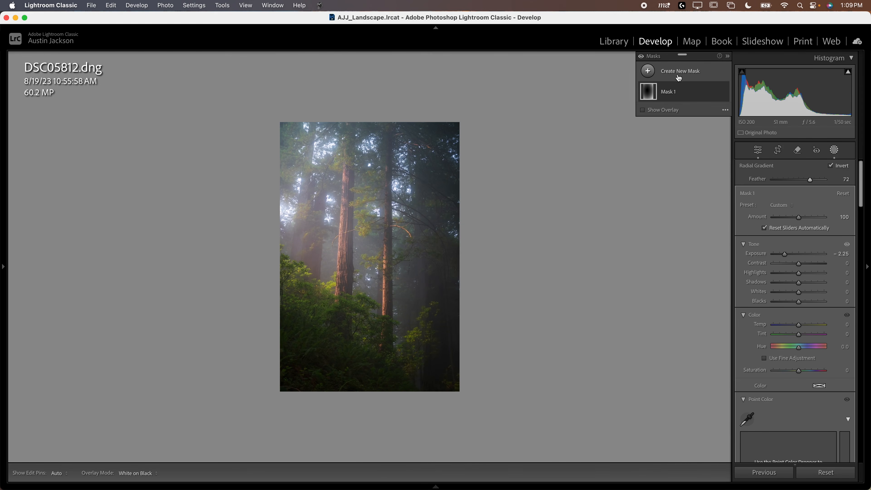
- Check the forest photo without the mask's effect, restore it, and lower the radial gradient's Feather to 44
{"action": "left_click", "coordinate": [640, 57]}
{"action": "left_click", "coordinate": [640, 56]}
{"action": "left_click_drag", "start_coordinate": [810, 180], "coordinate": [796, 181]}
- Compare the forest photo repeatedly with the radial mask's effect hidden and shown to judge the edge darkening
{"action": "left_click", "coordinate": [641, 57]}
{"action": "left_click", "coordinate": [641, 57]}
{"action": "left_click", "coordinate": [641, 57]}
{"action": "left_click", "coordinate": [641, 57]}
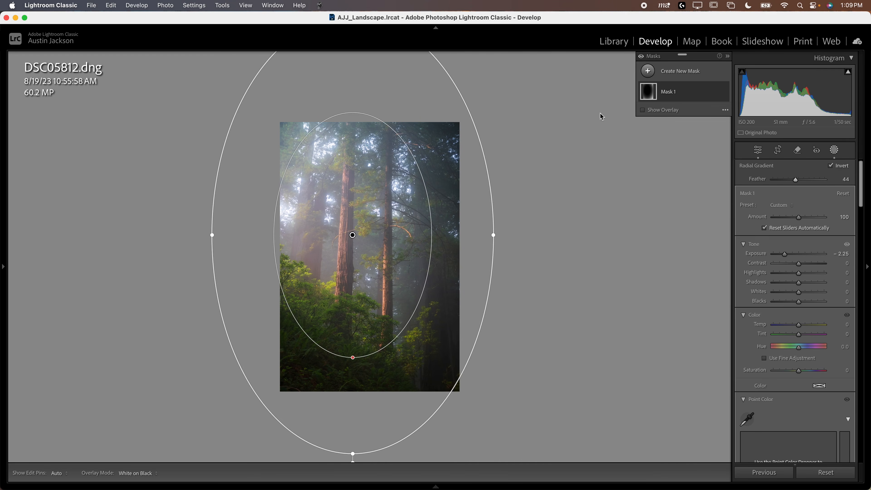
{"action": "left_click", "coordinate": [641, 57]}
{"action": "left_click", "coordinate": [641, 57]}
{"action": "left_click", "coordinate": [641, 57]}
{"action": "left_click", "coordinate": [641, 56]}
{"action": "mouse_move", "coordinate": [398, 354]}
{"action": "left_click", "coordinate": [641, 57]}
{"action": "left_click", "coordinate": [641, 57]}
- Subtract a diagonal linear gradient from Mask 1, running from beyond the forest photo's upper-left edge toward its lower right
{"action": "left_click", "coordinate": [683, 93]}
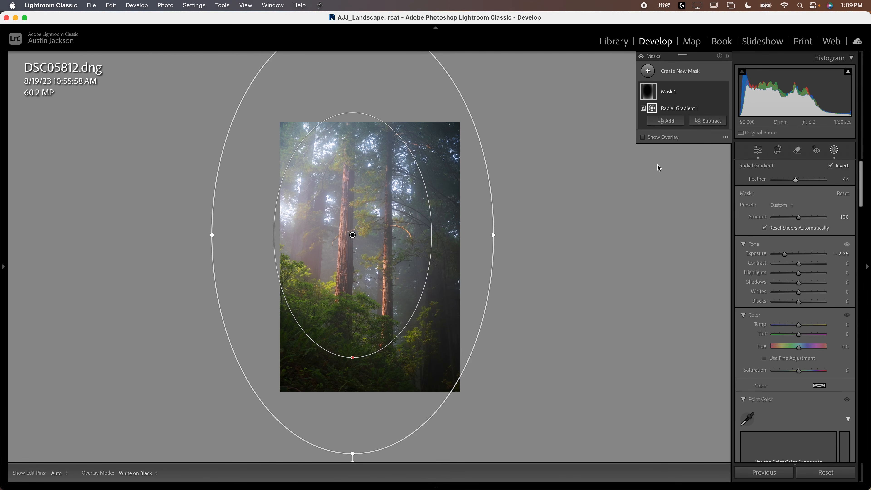
{"action": "left_click", "coordinate": [707, 121]}
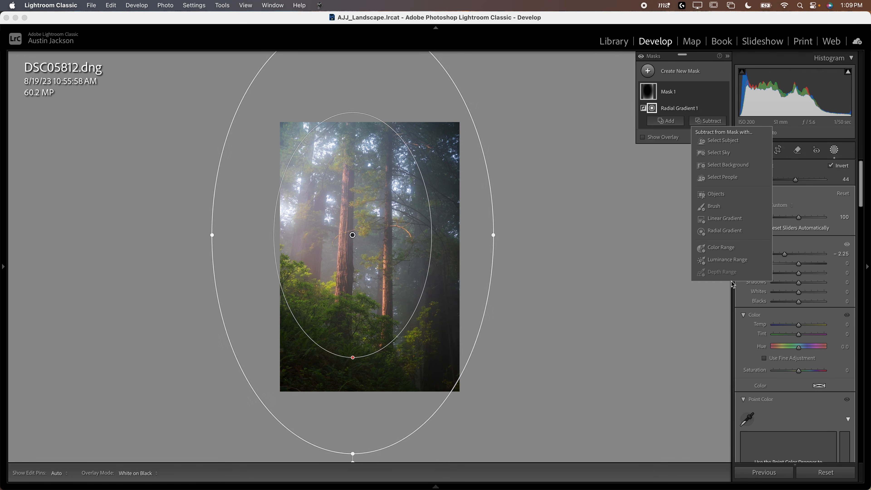
{"action": "left_click", "coordinate": [727, 222]}
{"action": "left_click_drag", "start_coordinate": [252, 158], "coordinate": [435, 260]}
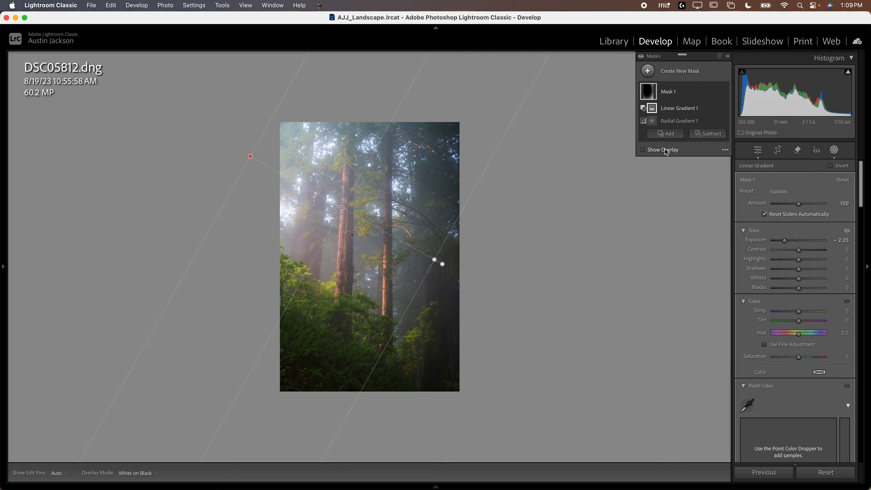
- Preview Mask 1's combined coverage and compare the forest photo with its masking hidden and shown
{"action": "mouse_move", "coordinate": [649, 96]}
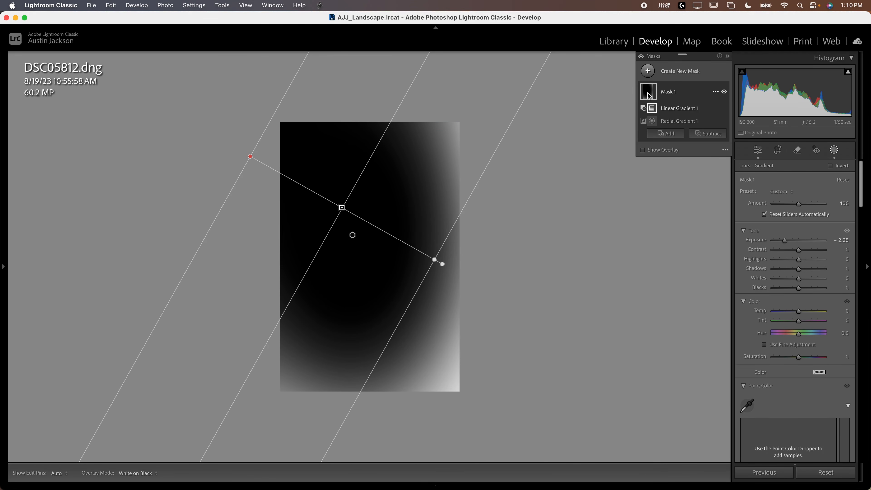
{"action": "left_click", "coordinate": [641, 56]}
{"action": "left_click", "coordinate": [641, 56]}
{"action": "left_click", "coordinate": [641, 56]}
{"action": "left_click", "coordinate": [640, 56]}
{"action": "left_click", "coordinate": [641, 56]}
{"action": "left_click", "coordinate": [641, 56]}
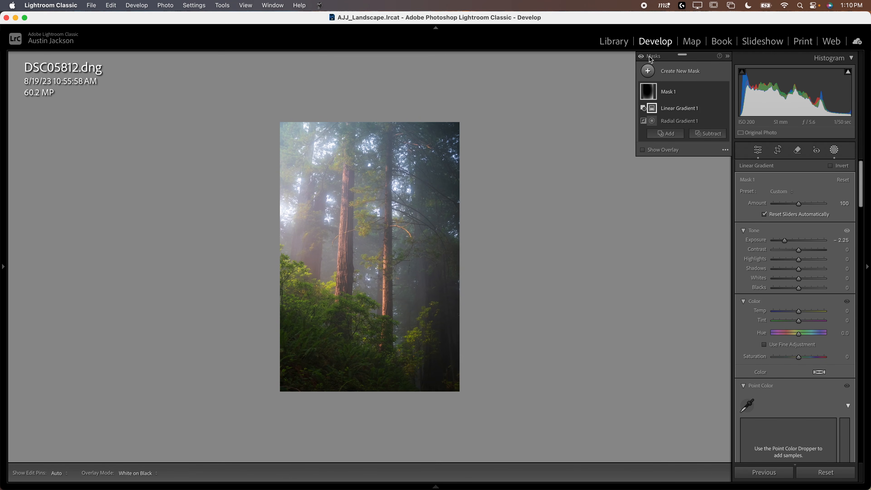
{"action": "left_click", "coordinate": [834, 151]}
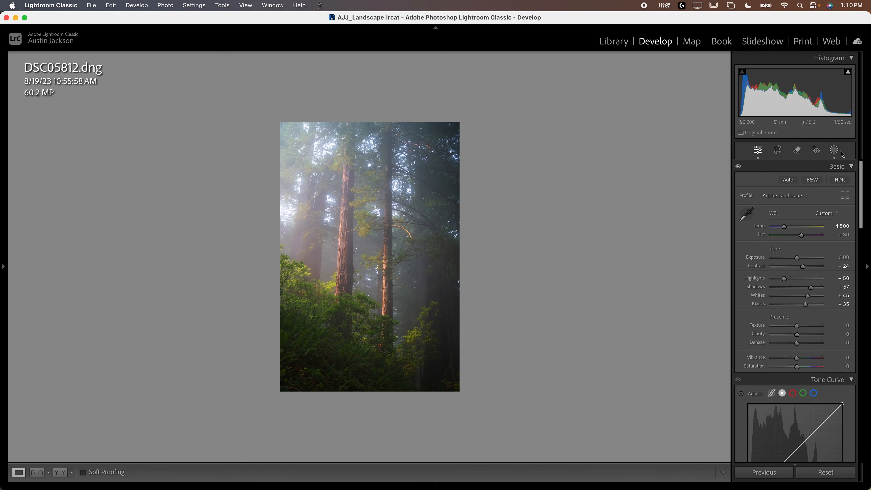
{"action": "left_click", "coordinate": [840, 153]}
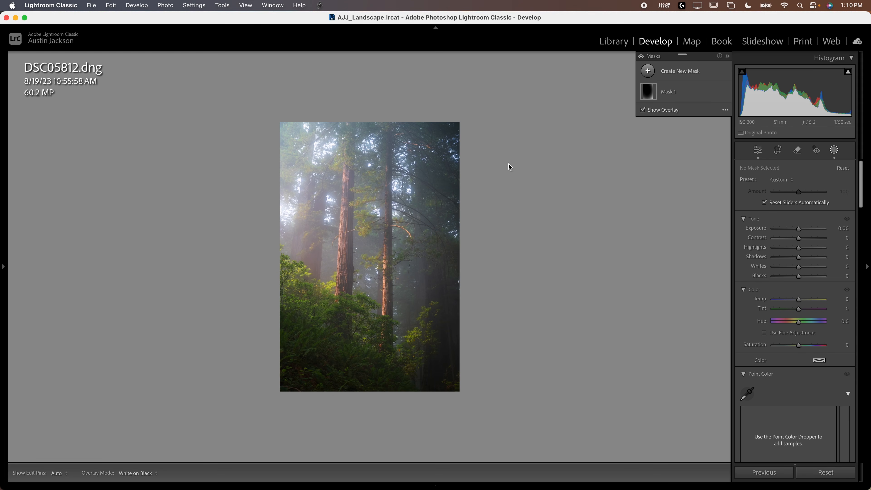
- View the moose photos _DSC3867.ARW and _DSC3867-1.psb, ending on the moose silhouette photo _DSC3219.psb
{"action": "mouse_move", "coordinate": [583, 485]}
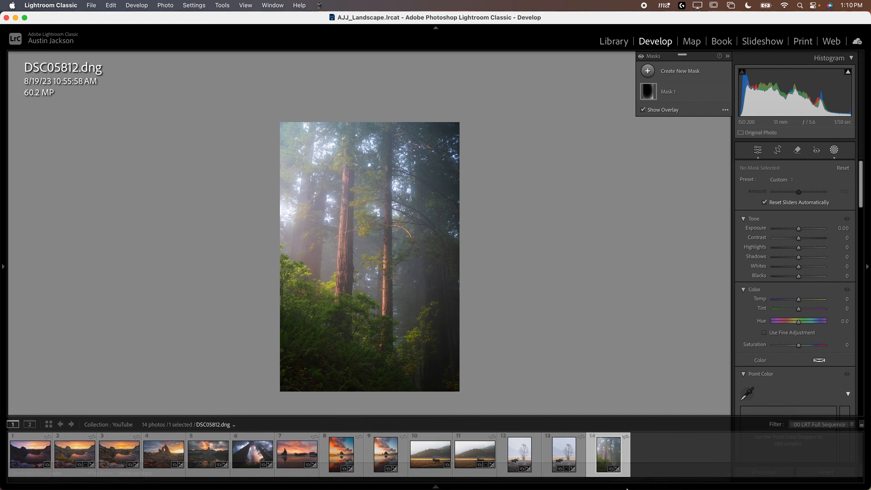
{"action": "left_click", "coordinate": [559, 459]}
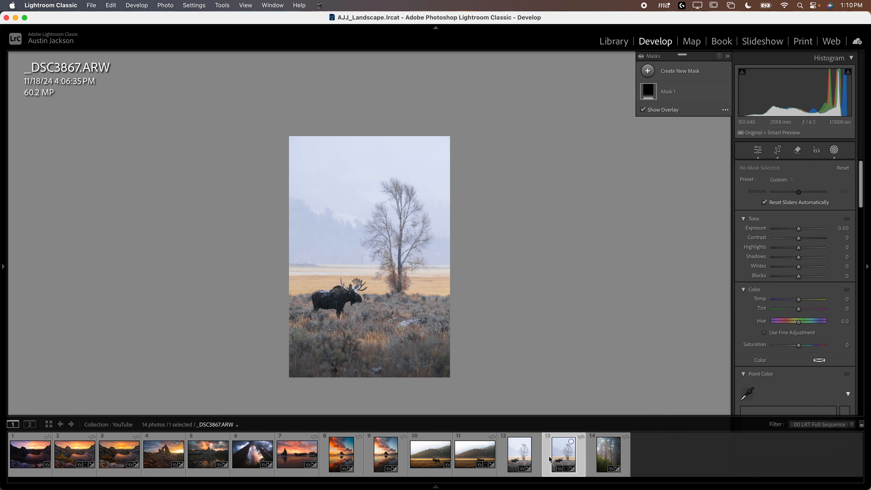
{"action": "left_click", "coordinate": [516, 459]}
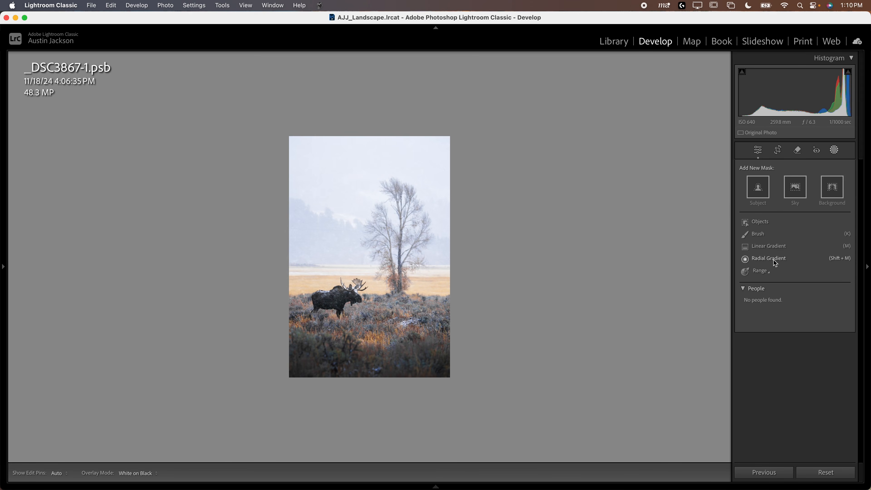
{"action": "mouse_move", "coordinate": [406, 459]}
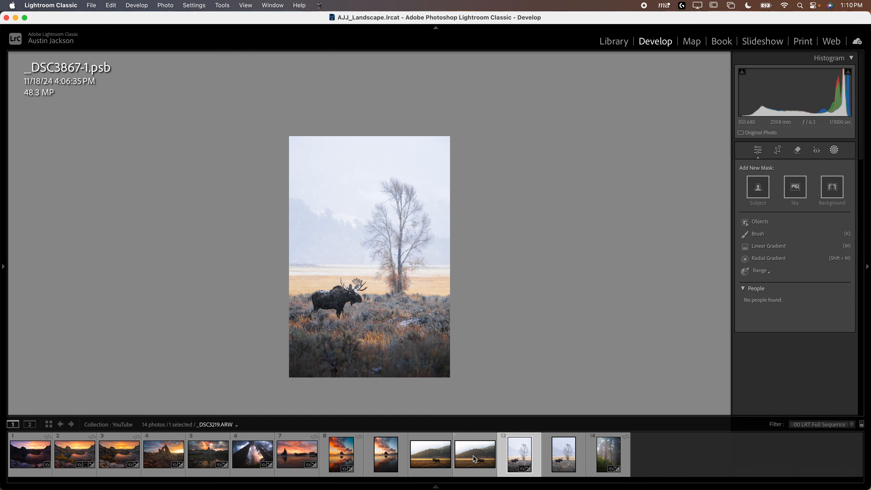
{"action": "left_click", "coordinate": [430, 454]}
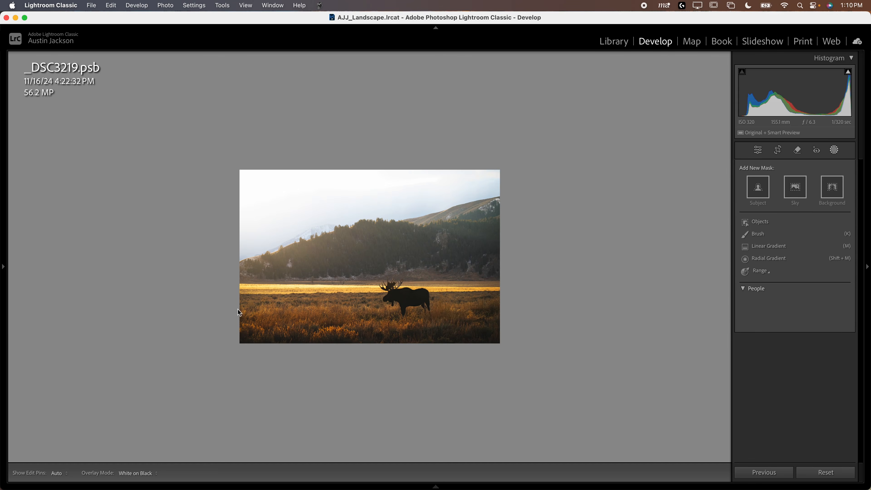